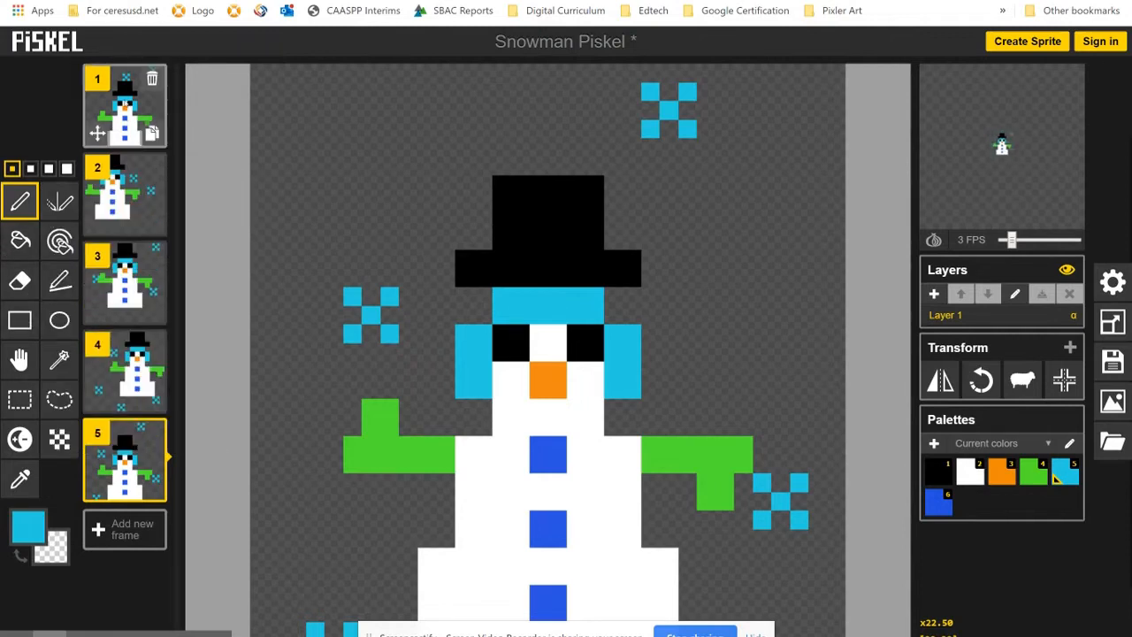
- Look over frames 1, 2 and 4 of the finished snowman animation and the Bloxels snowman reference photo
click(124, 107)
click(125, 202)
click(137, 345)
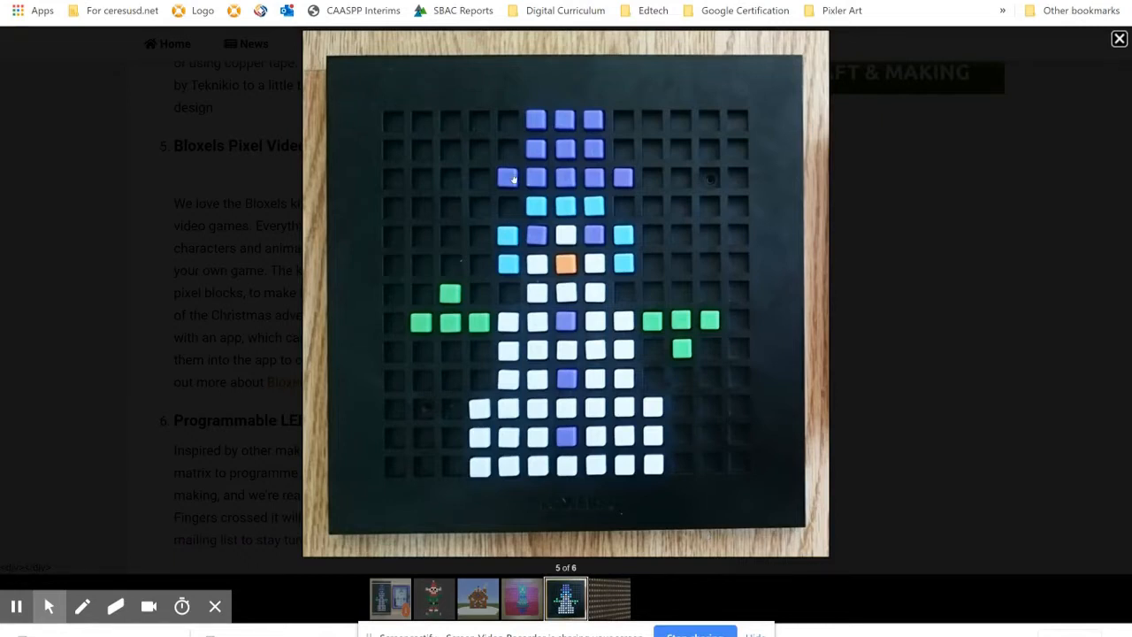
click(523, 2)
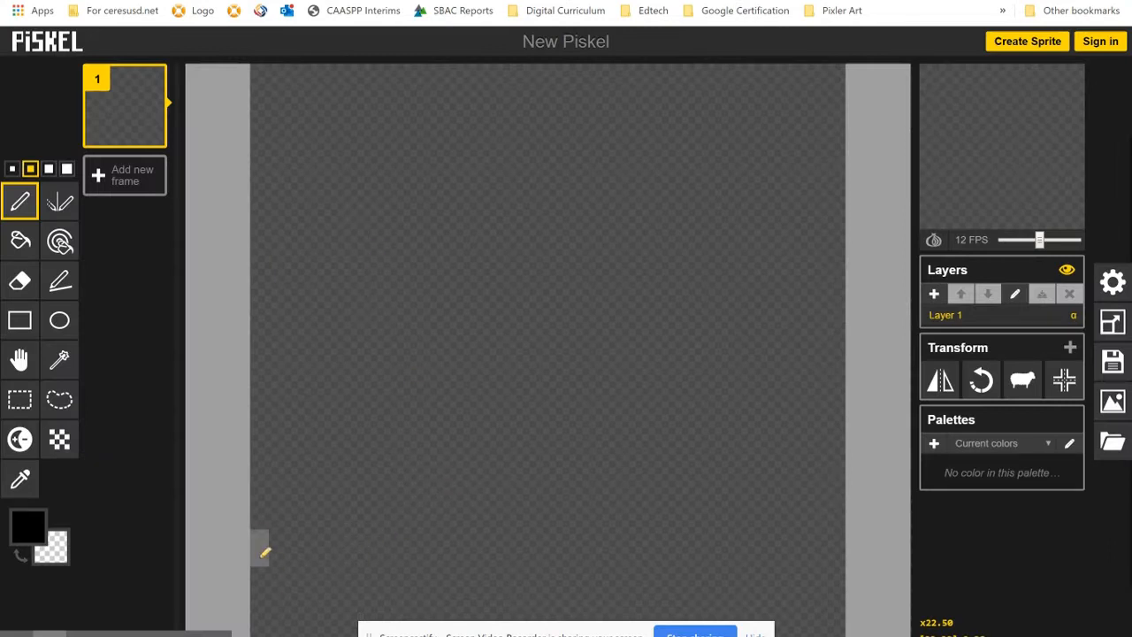
- Set the pen size to 2 pixels and the primary color to the off-white #fdf9f9
click(12, 169)
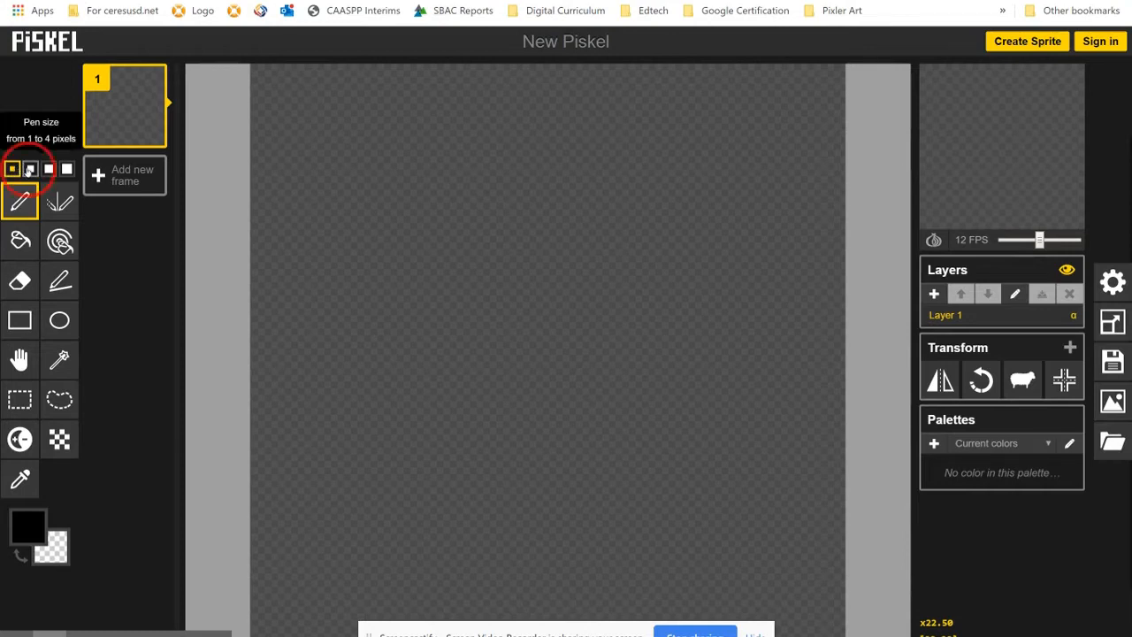
click(29, 169)
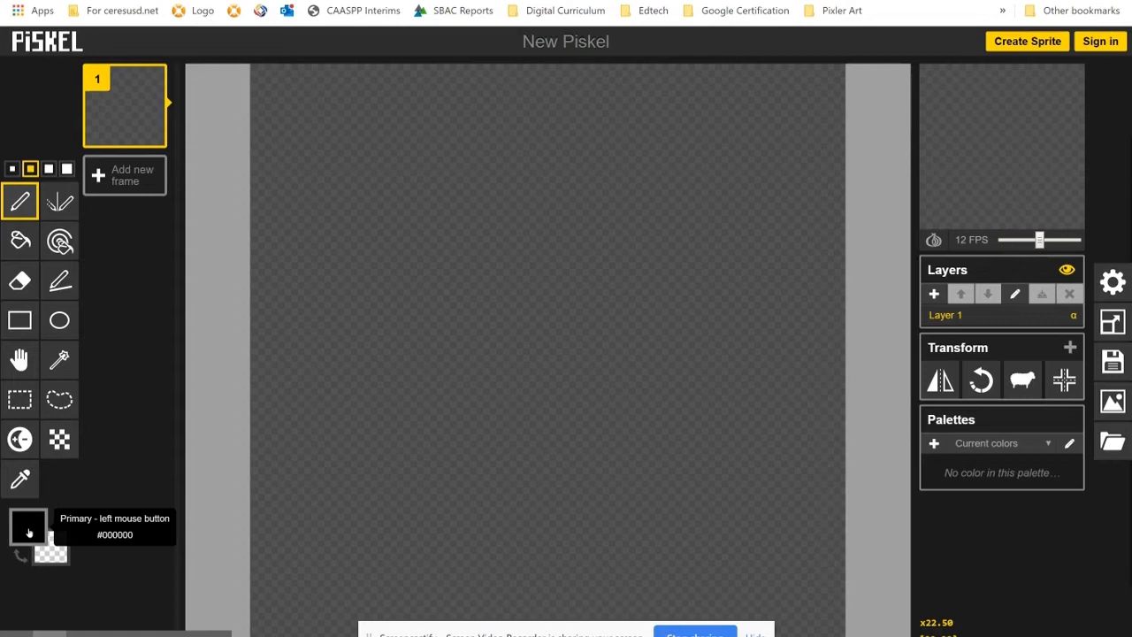
click(28, 529)
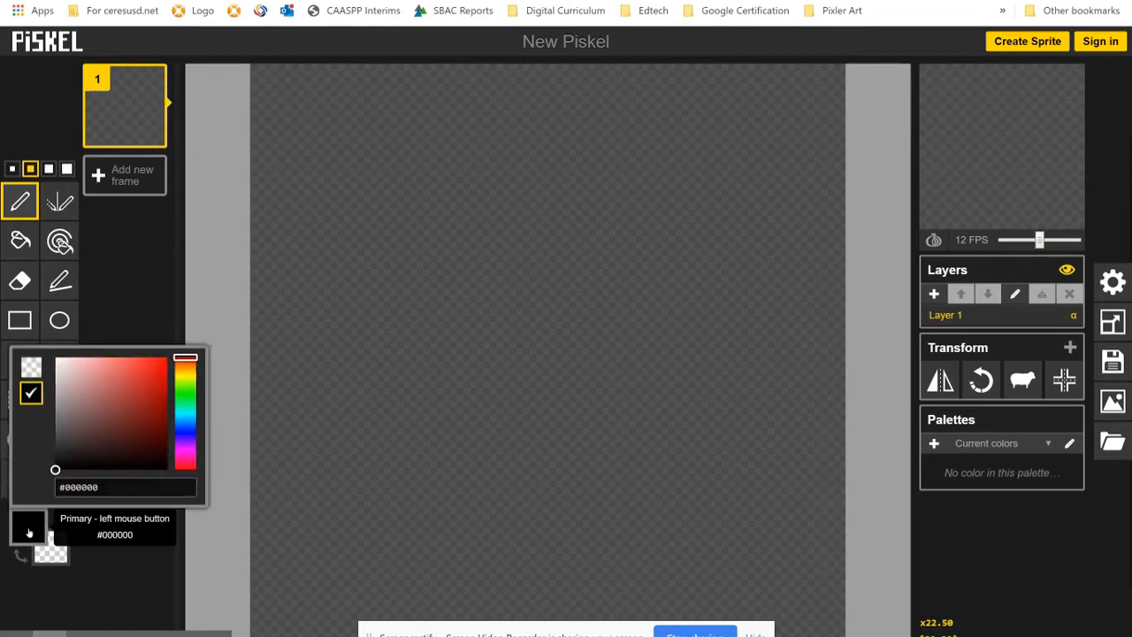
click(57, 361)
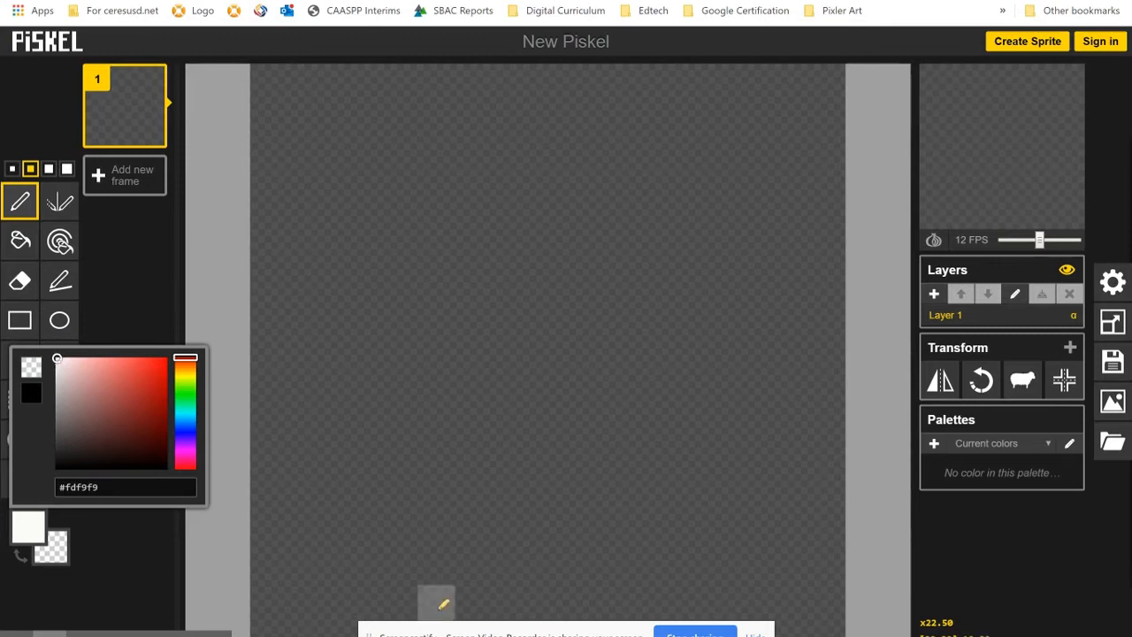
- Draw the snowman's off-white bottom row, seven pen blocks wide, near the lower middle of the canvas
click(435, 603)
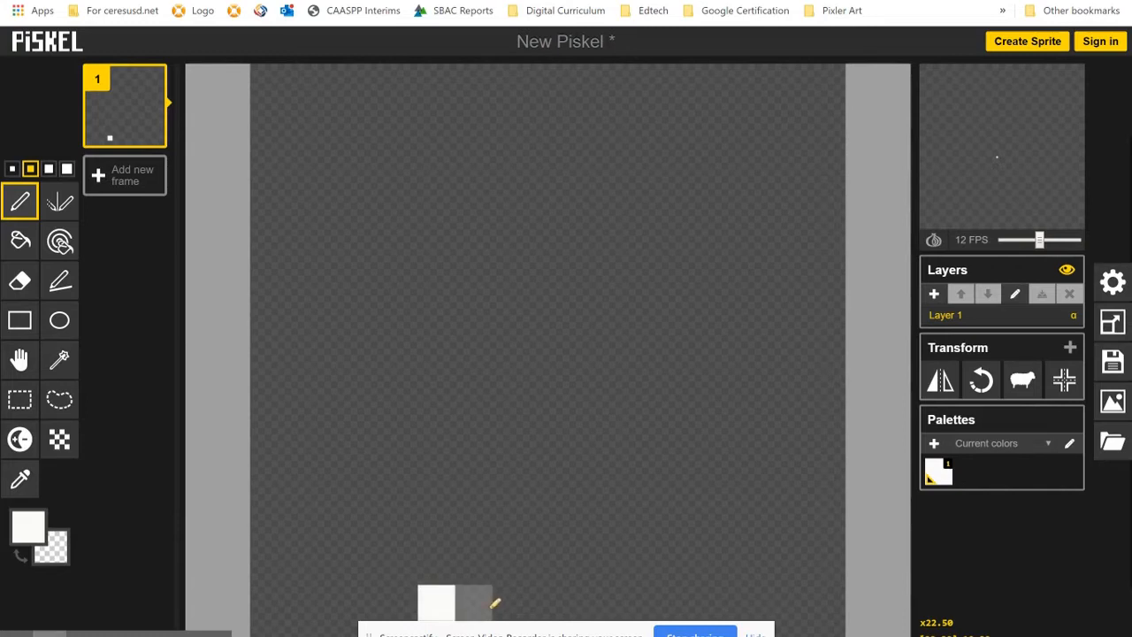
click(473, 602)
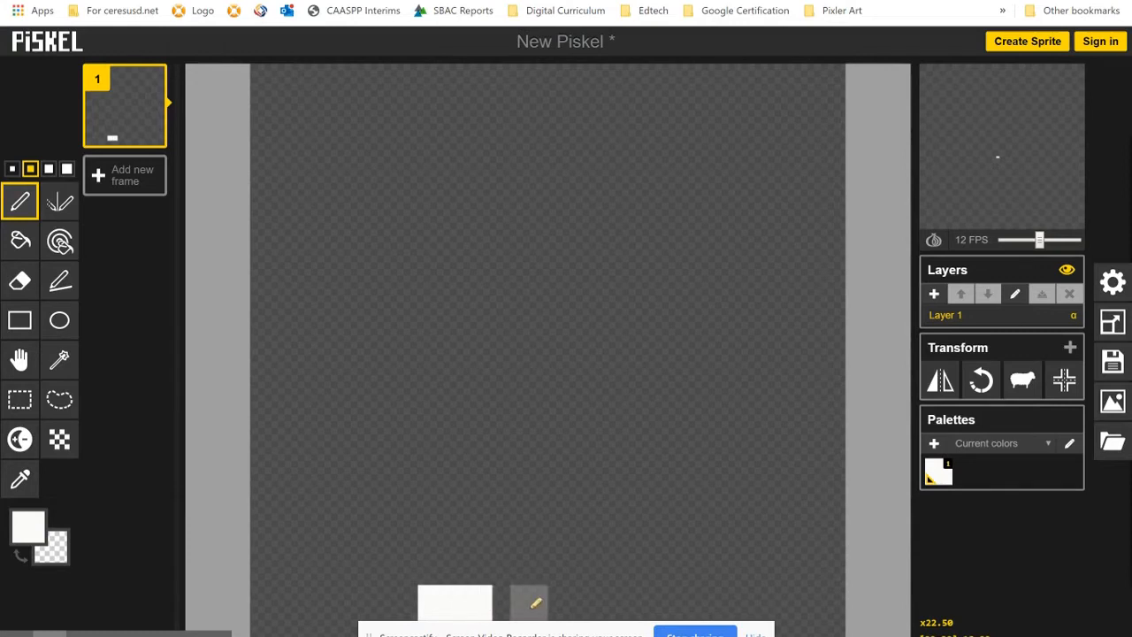
click(513, 604)
click(557, 605)
click(598, 608)
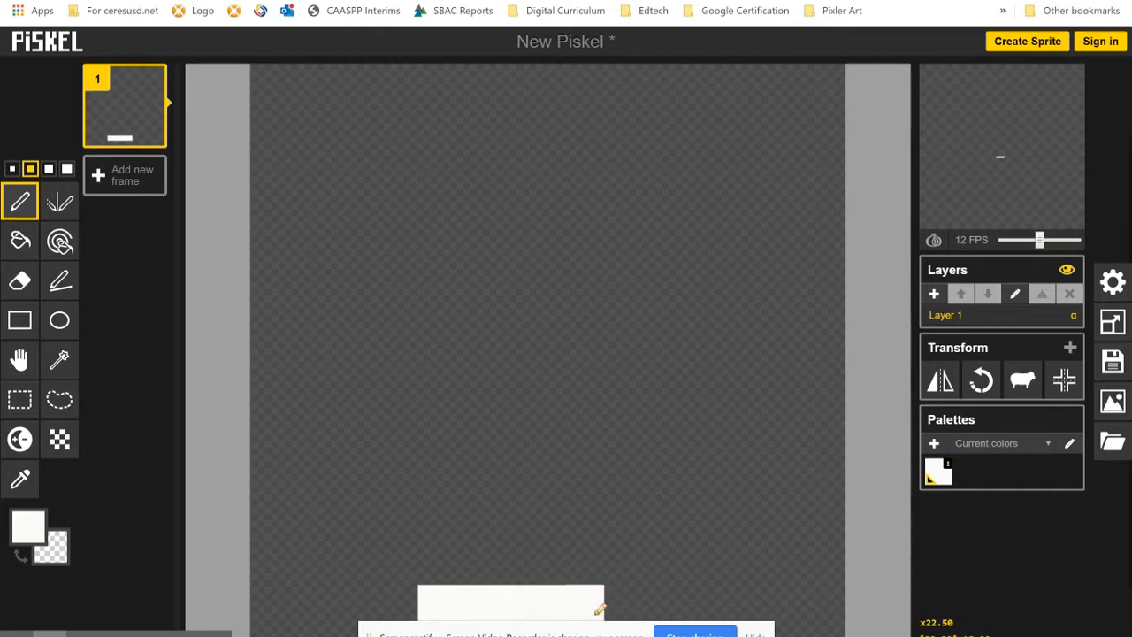
click(642, 608)
click(669, 609)
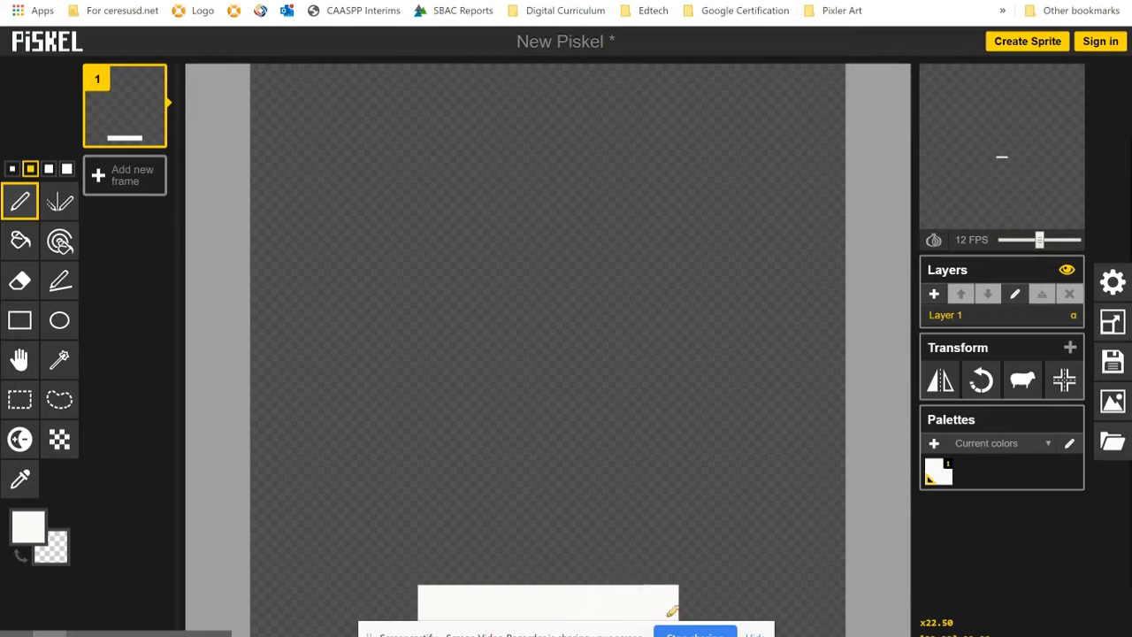
- Add two more off-white rows, each seven blocks wide, directly above the bottom row to complete the snowman's base
click(439, 571)
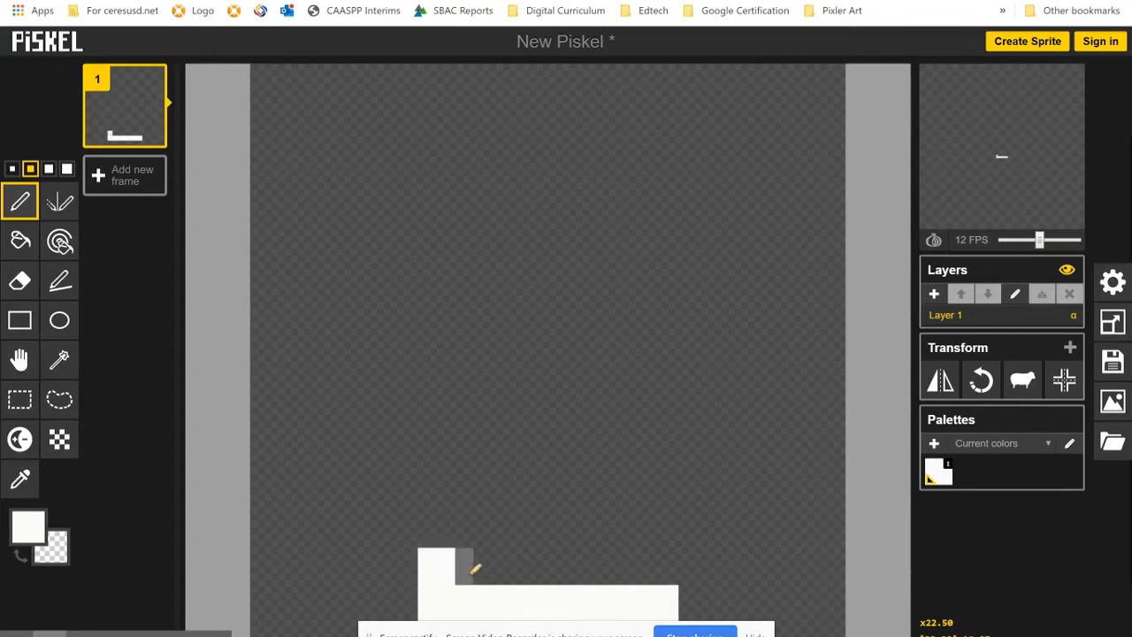
click(483, 571)
drag(485, 571, 665, 573)
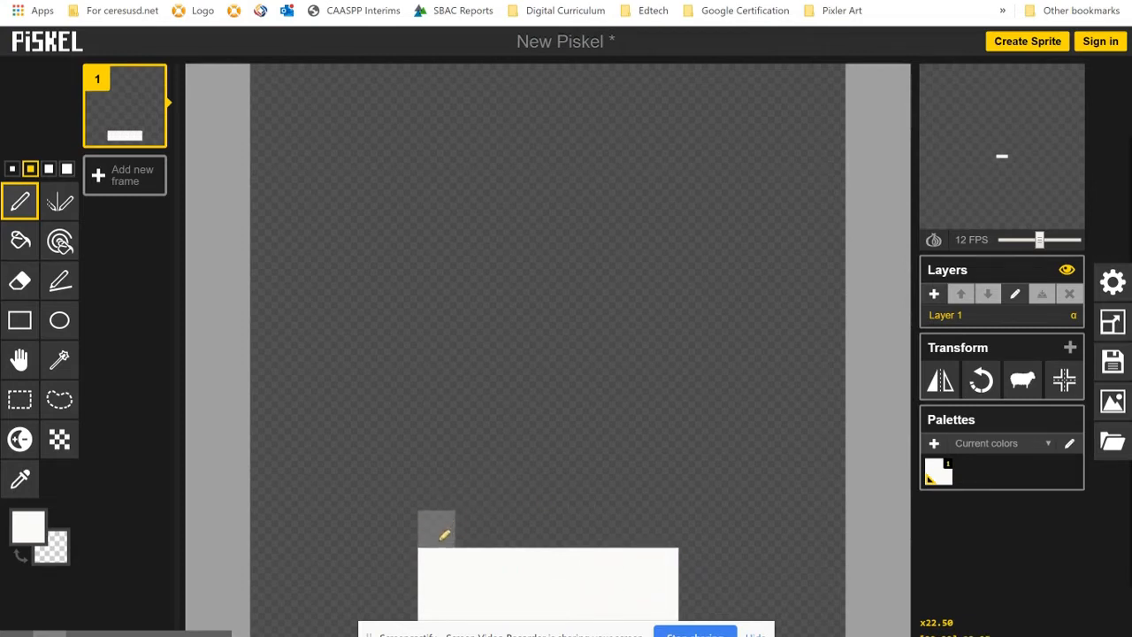
drag(444, 535, 670, 540)
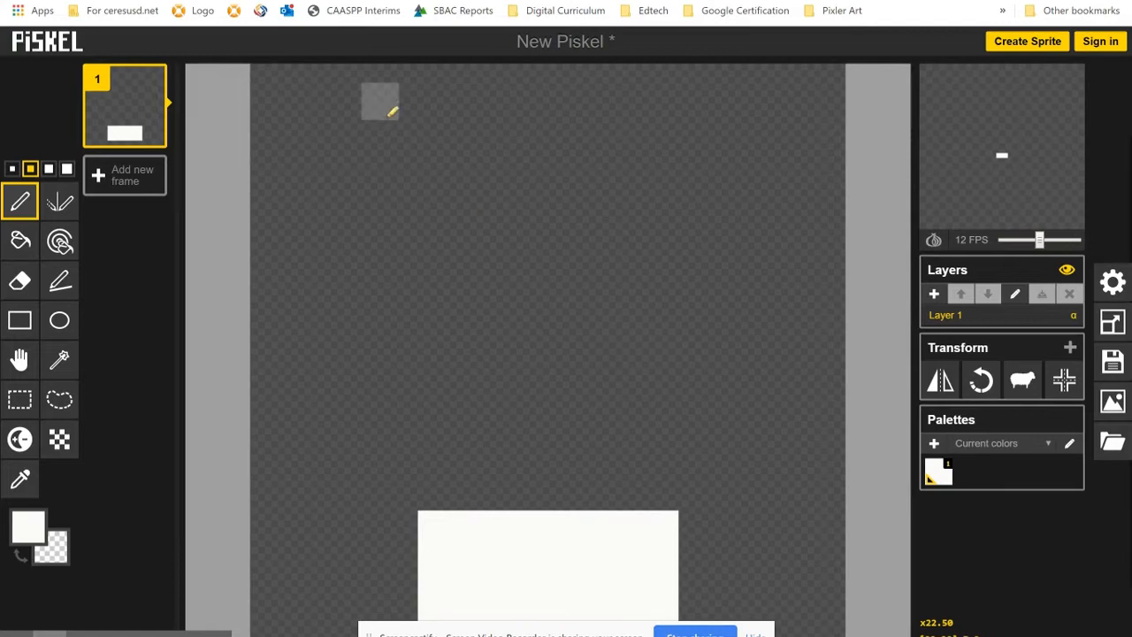
- Check the snowman's proportions in the Bloxels photo and in the grid-paper drawing IMG_9702.jpg, and return to the sprite
key(ctrl+Tab)
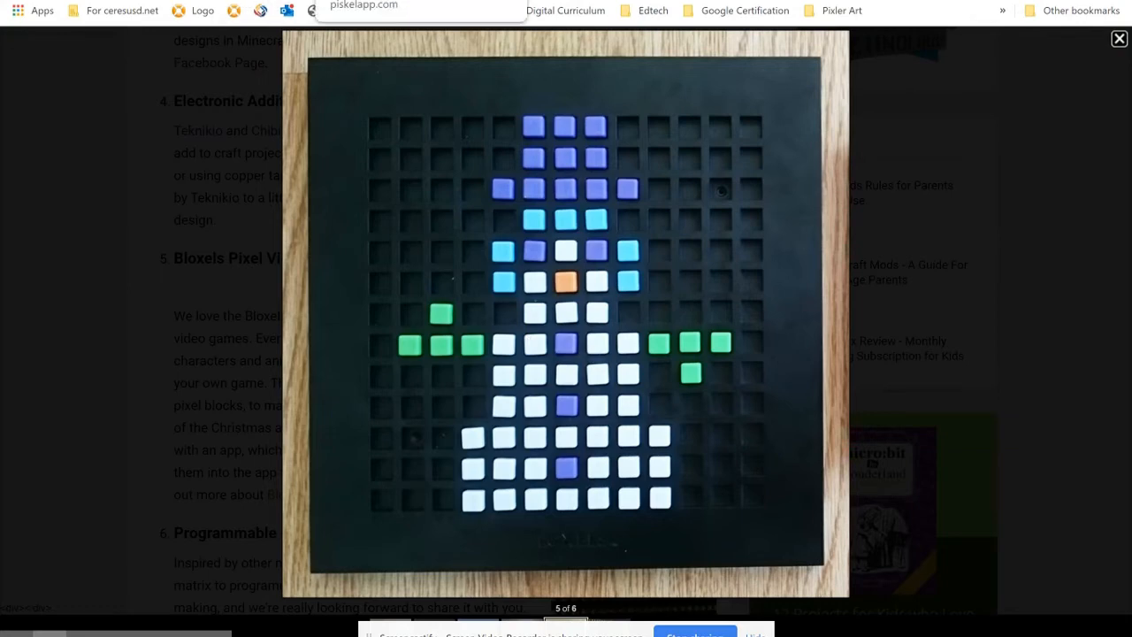
click(266, 1)
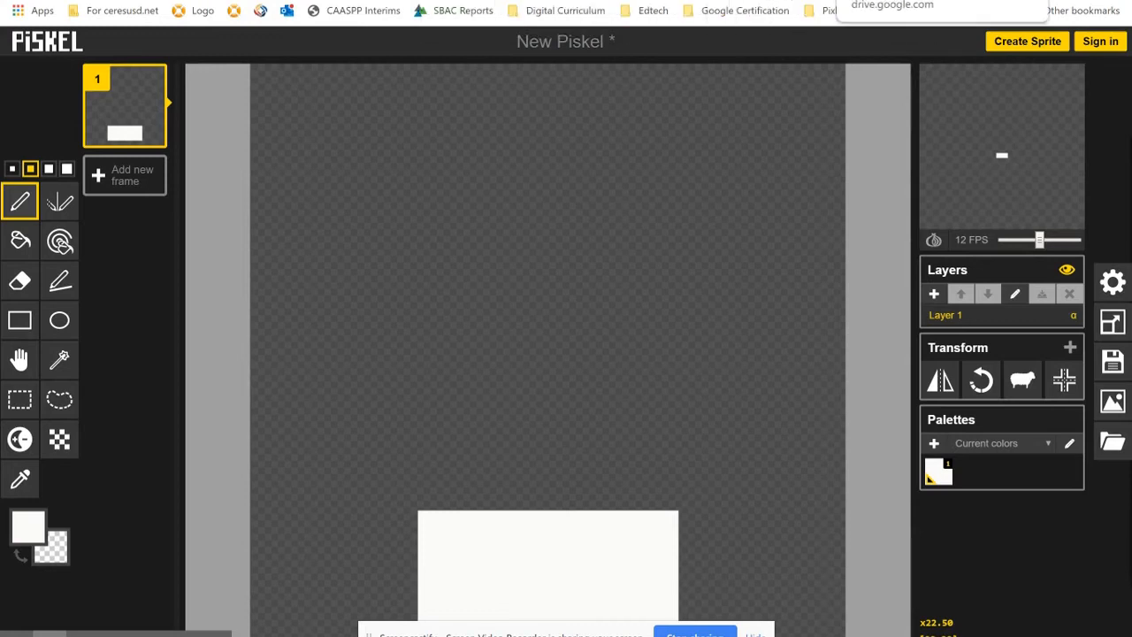
click(911, 1)
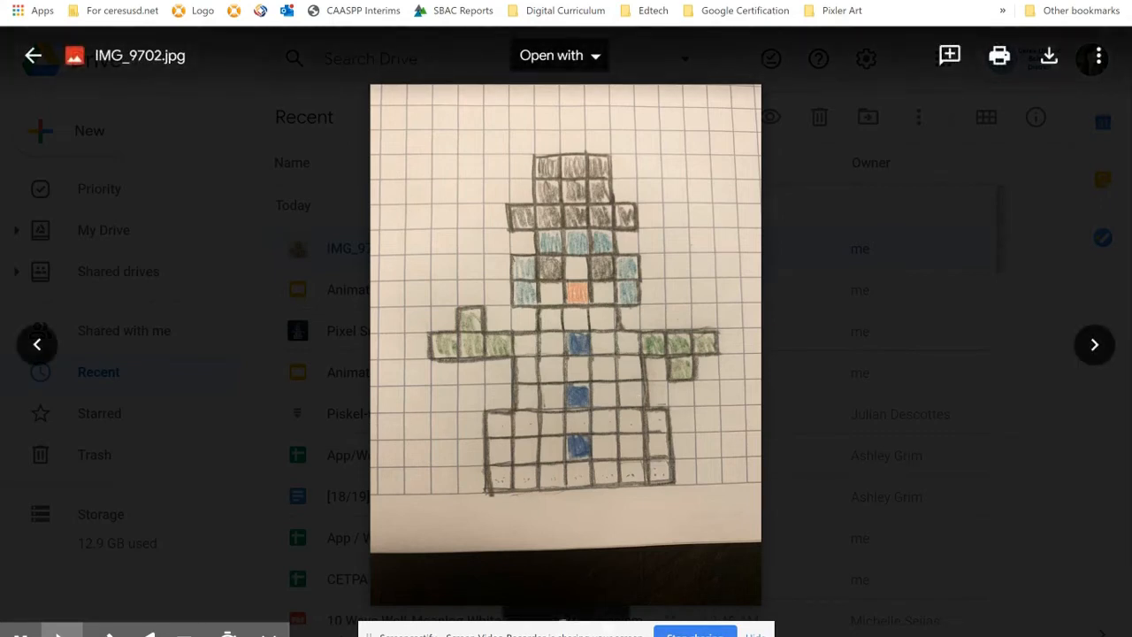
key(ctrl+Tab)
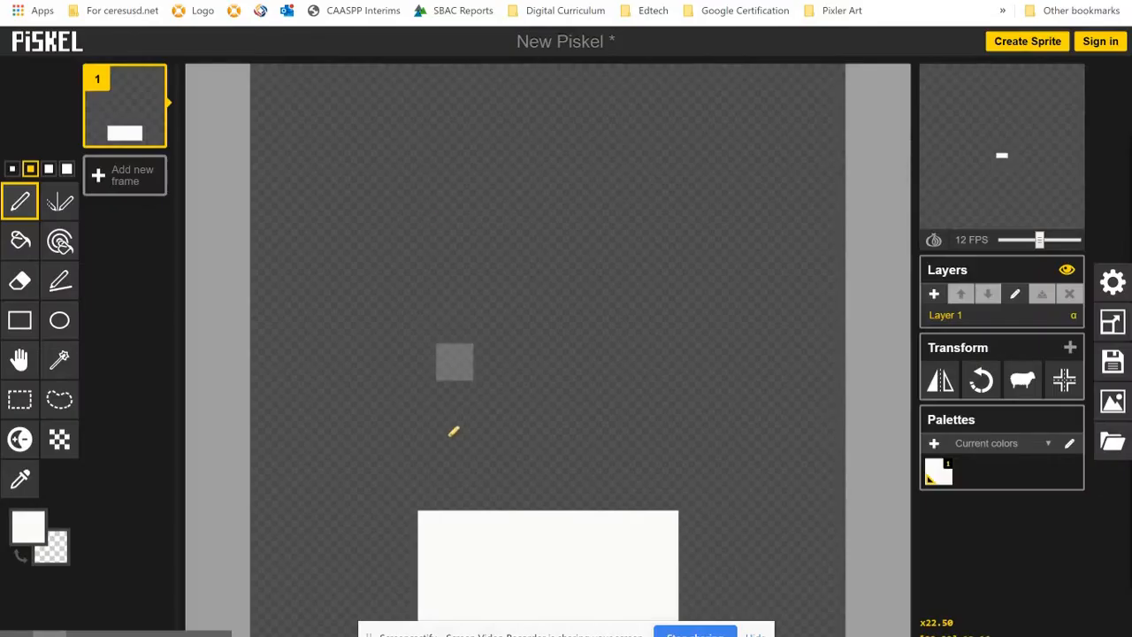
- Draw an off-white row five blocks wide, centered on top of the base, to start the snowman's middle section
click(477, 500)
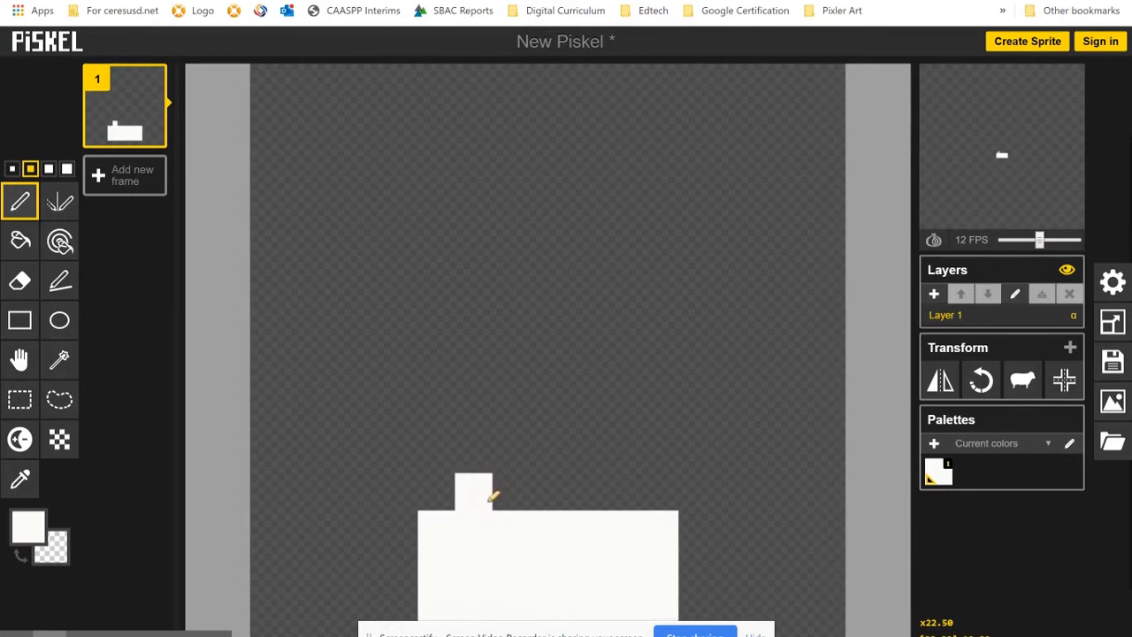
click(520, 497)
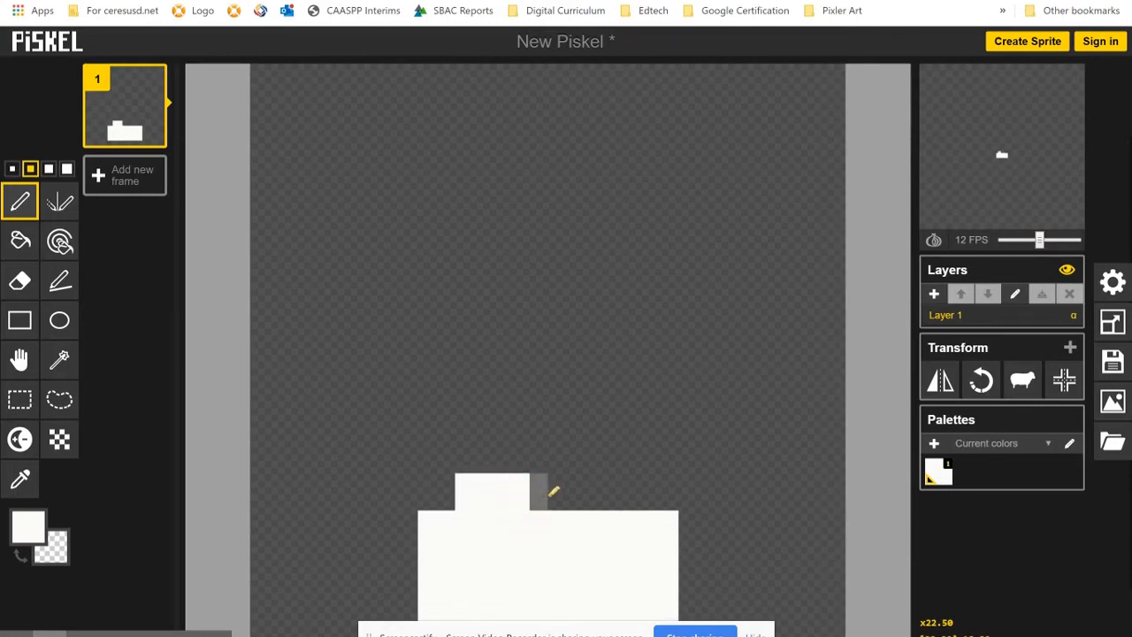
click(561, 493)
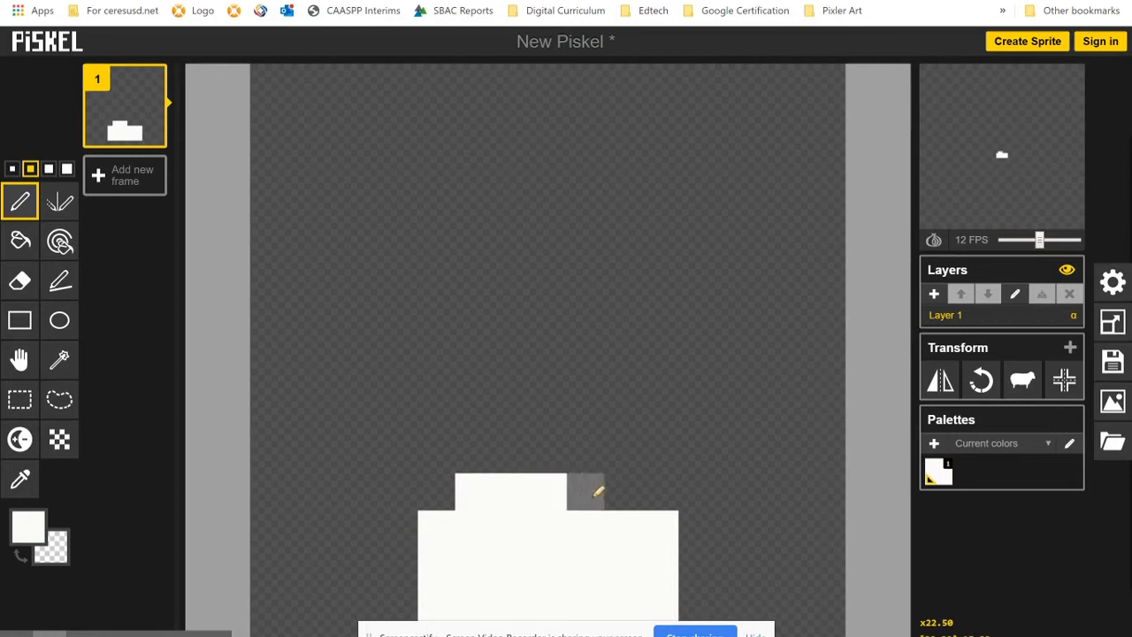
click(592, 492)
click(640, 497)
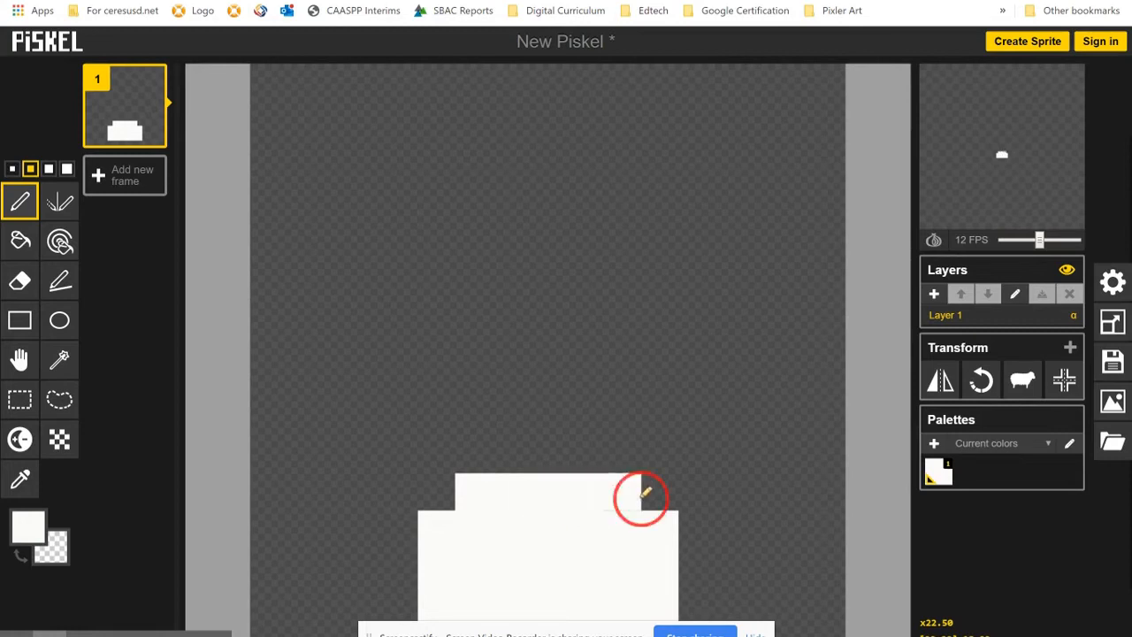
- Extend the middle section two blocks up along its left edge and roughly paint across to its right edge
click(483, 453)
click(483, 425)
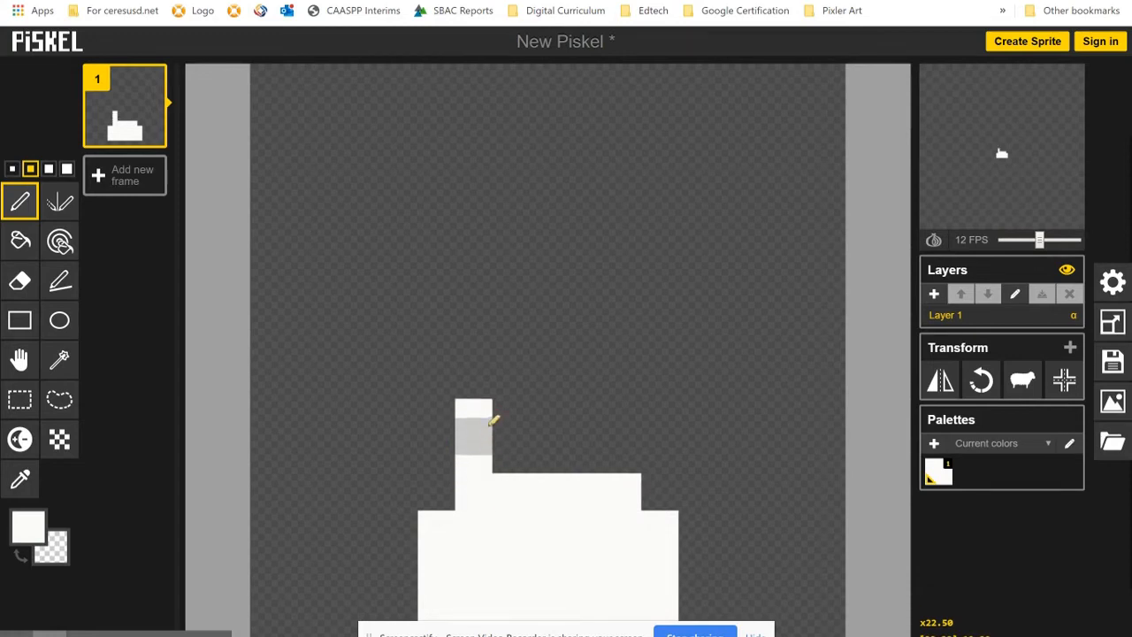
mouse_move(495, 413)
mouse_down()
mouse_move(633, 436)
mouse_move(608, 408)
mouse_move(629, 435)
mouse_move(624, 449)
mouse_up()
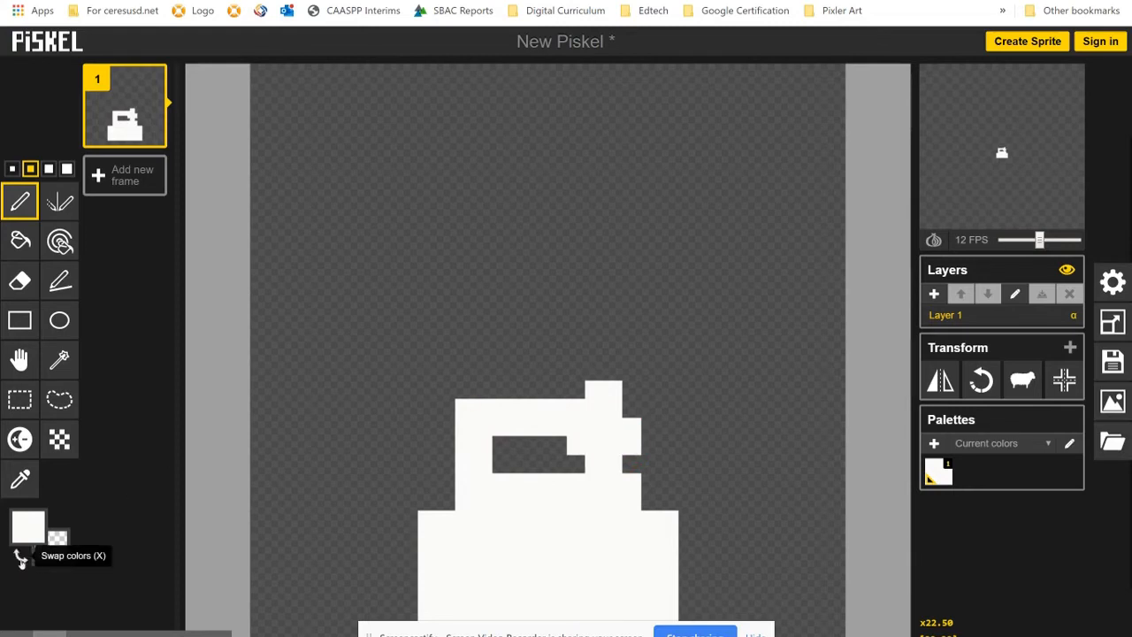
- Try painting out the stray pixels above the middle section with the transparent color, and undo that change
click(21, 557)
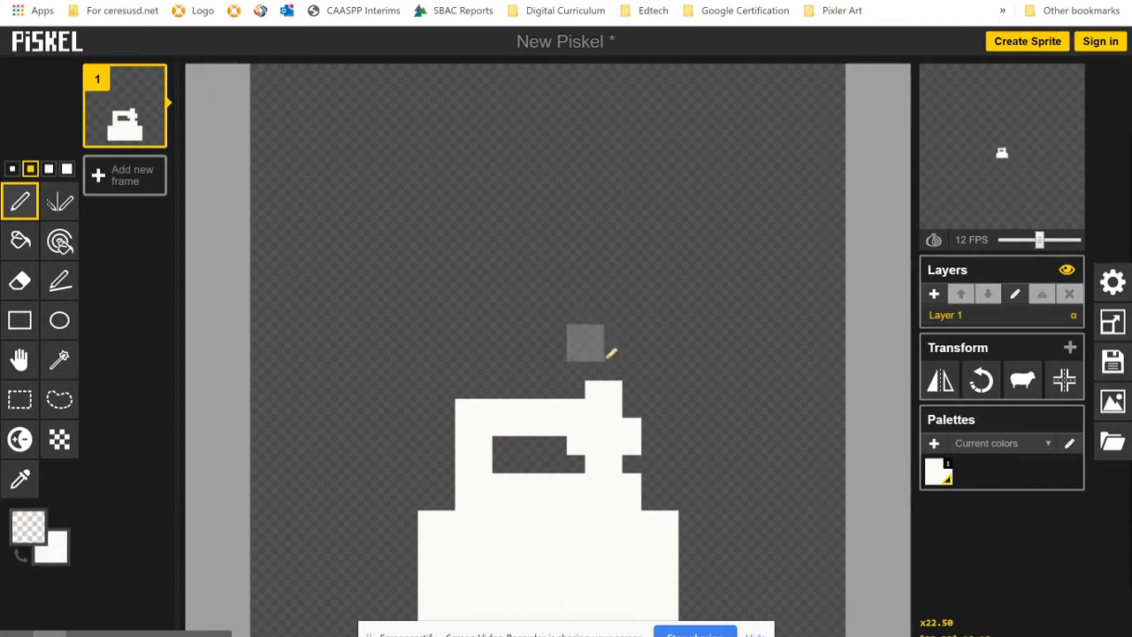
click(616, 386)
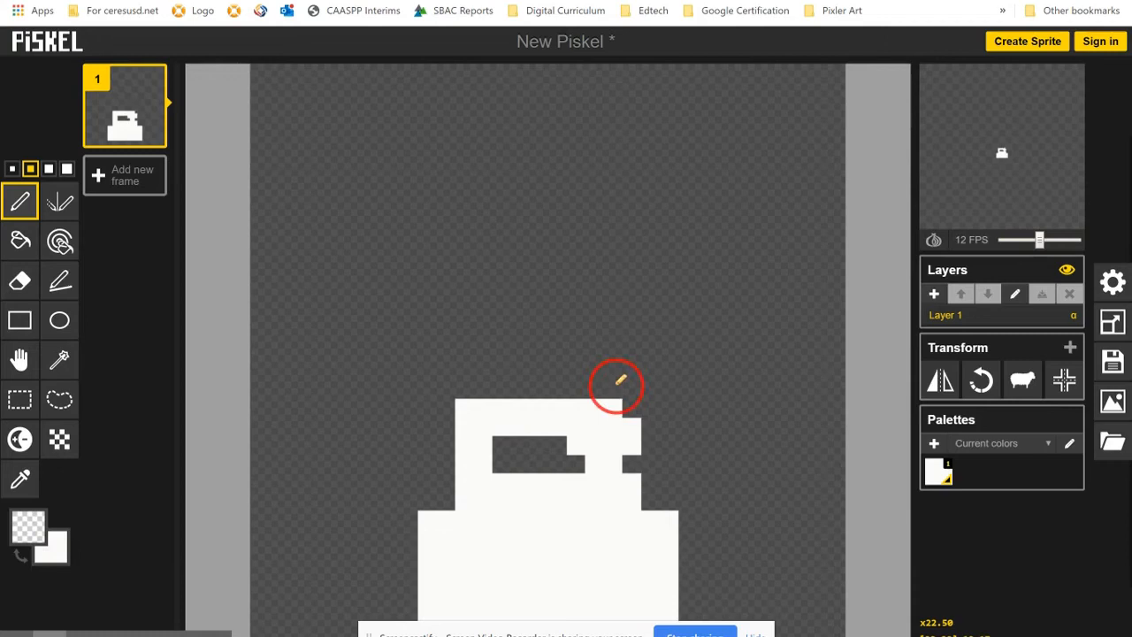
key(ctrl+z)
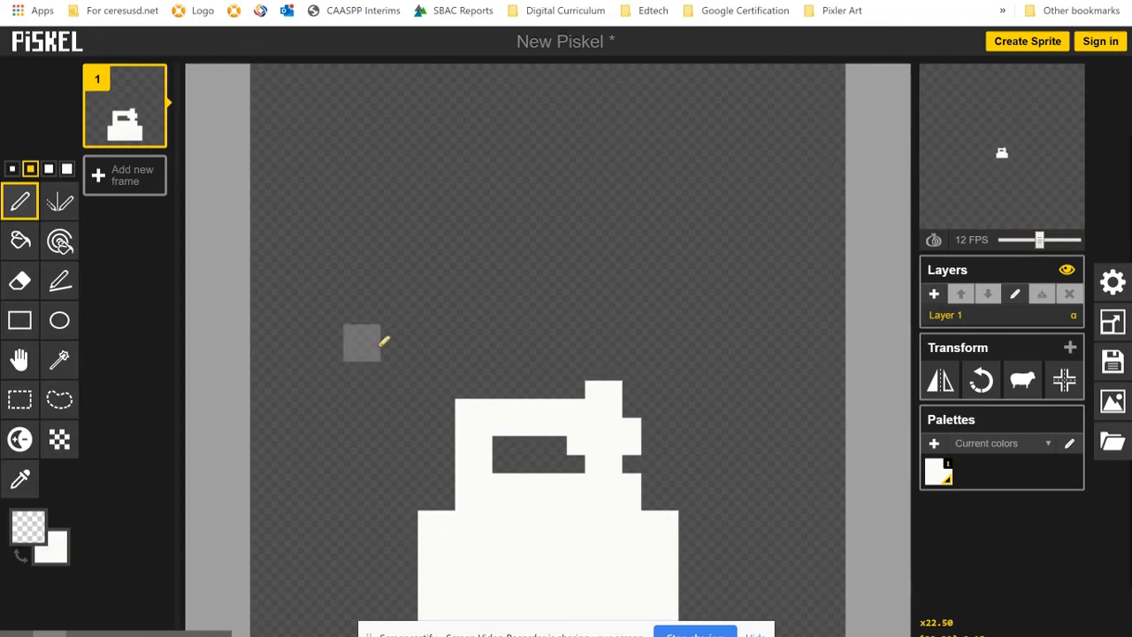
- Erase the stray pixels above the middle section with the Eraser and swap off-white back to the primary color
click(20, 281)
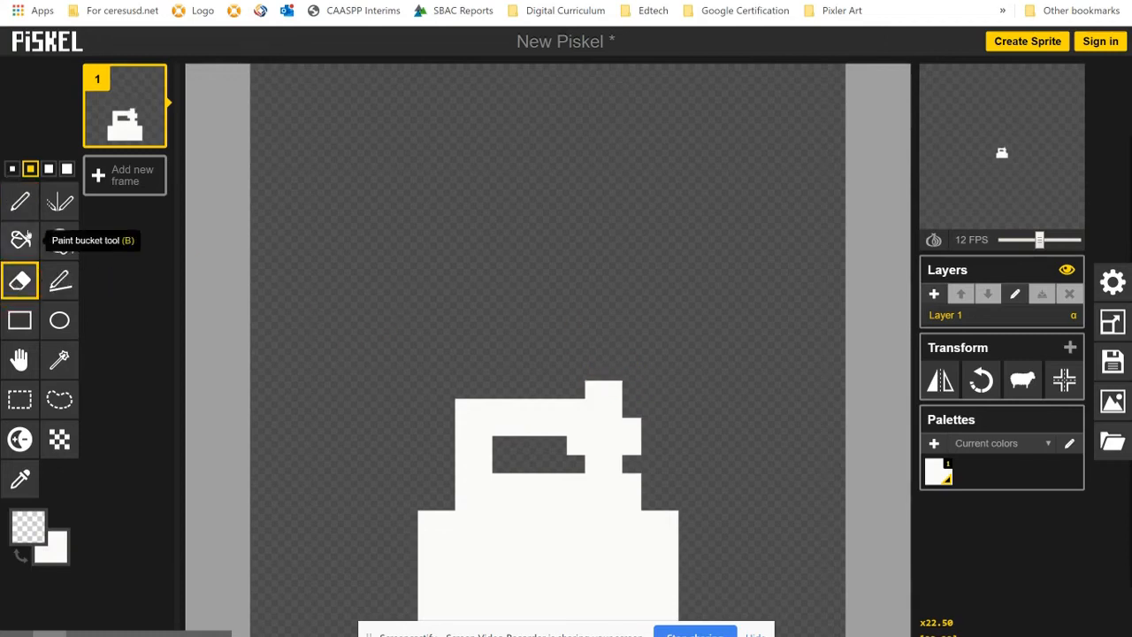
click(623, 381)
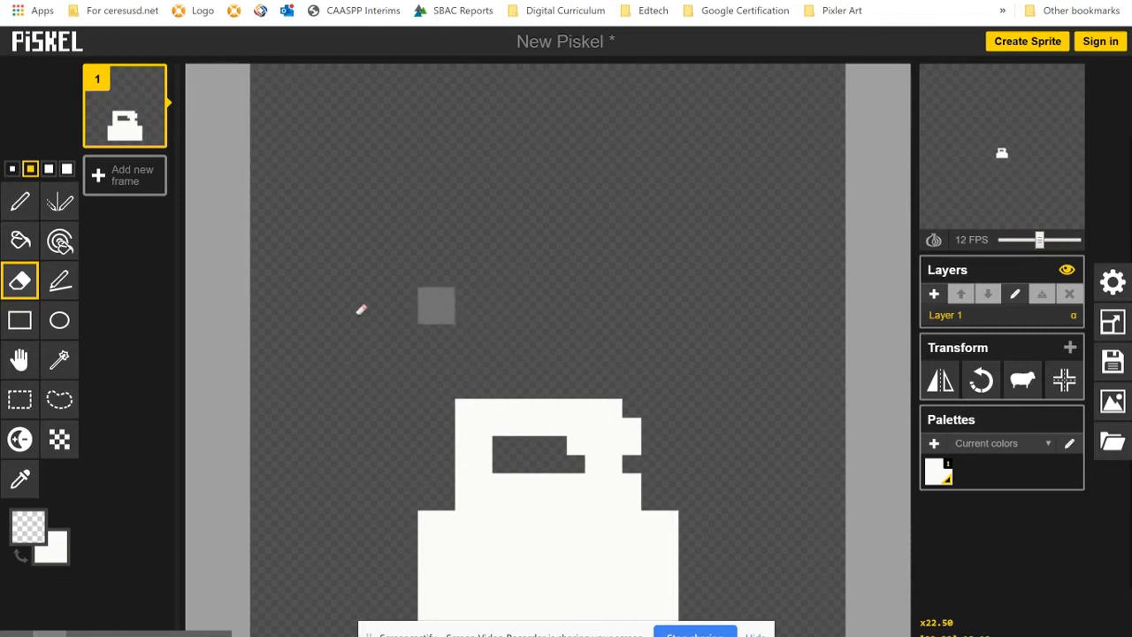
click(19, 555)
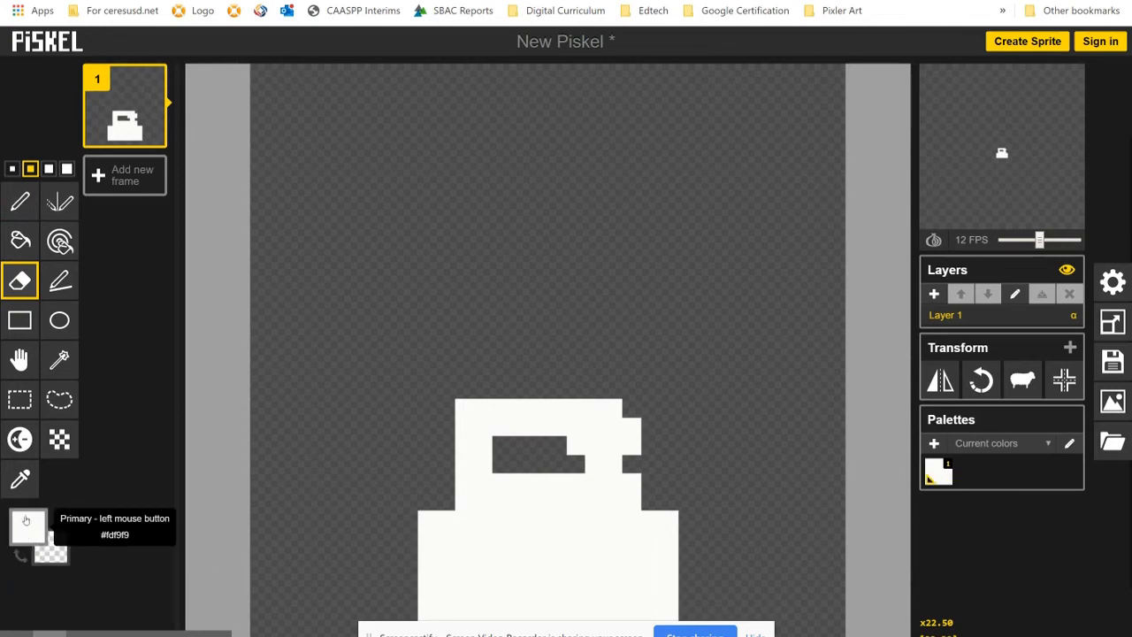
- Fill the gaps inside and along the right edge of the middle section with off-white using the Pen tool
click(511, 458)
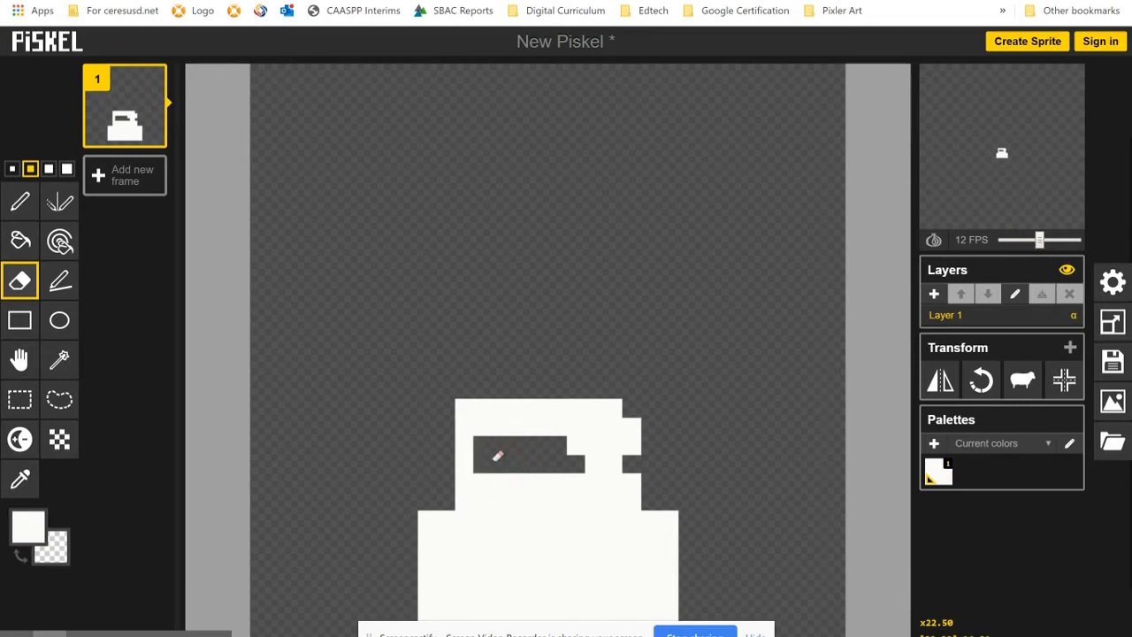
click(19, 202)
mouse_move(500, 455)
mouse_down()
mouse_move(625, 463)
mouse_move(625, 404)
mouse_move(627, 425)
mouse_move(619, 412)
mouse_up()
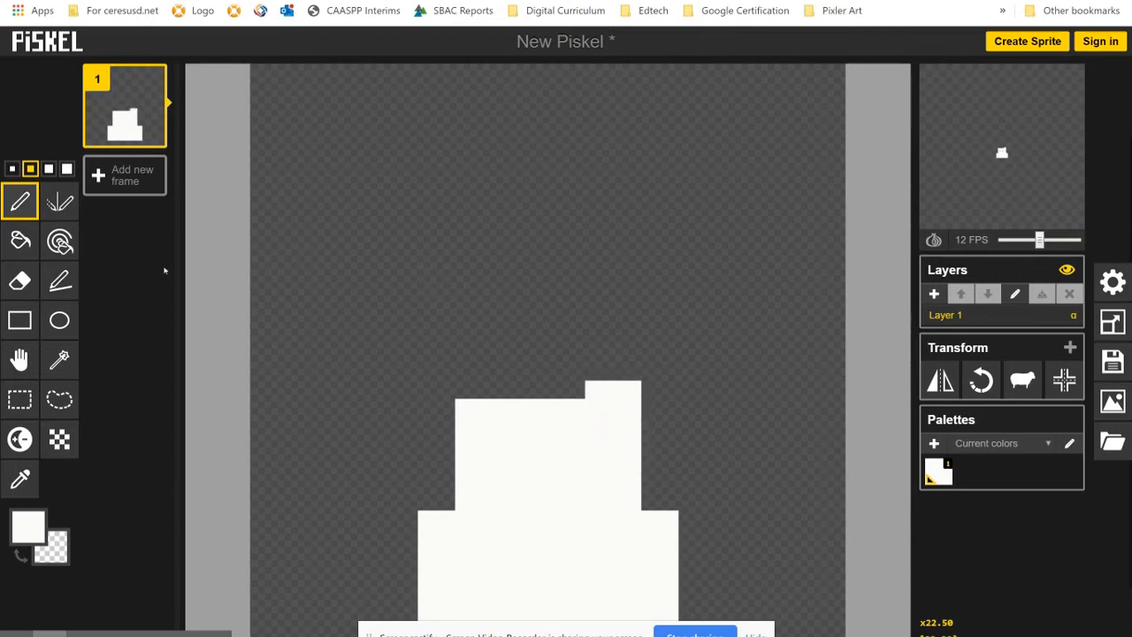
- Erase the stray pixels sticking up from the middle section's upper right, leaving a straight-edged block three rows tall
click(19, 279)
click(596, 381)
click(637, 379)
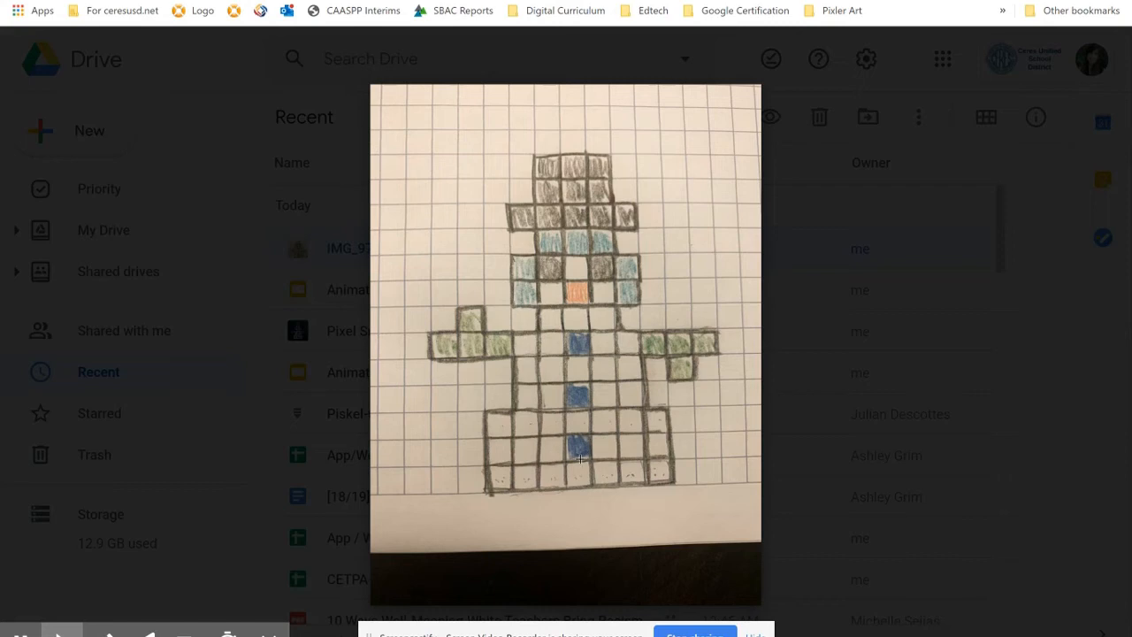
- Switch back to the Piskel sprite and set the primary color to blue #2926e1
click(317, 1)
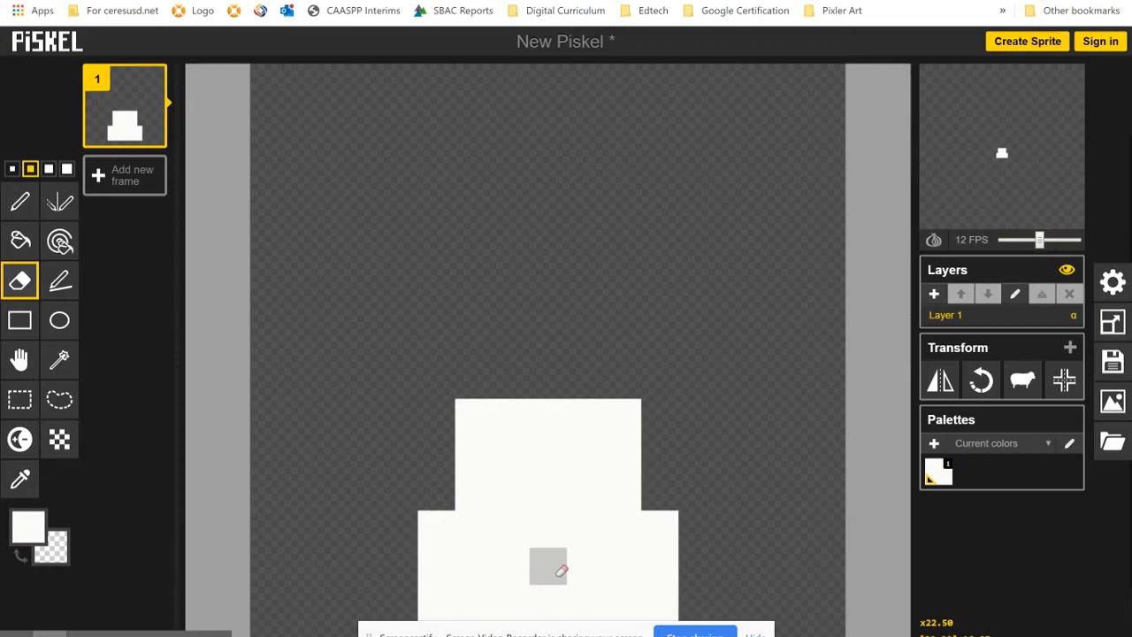
click(31, 532)
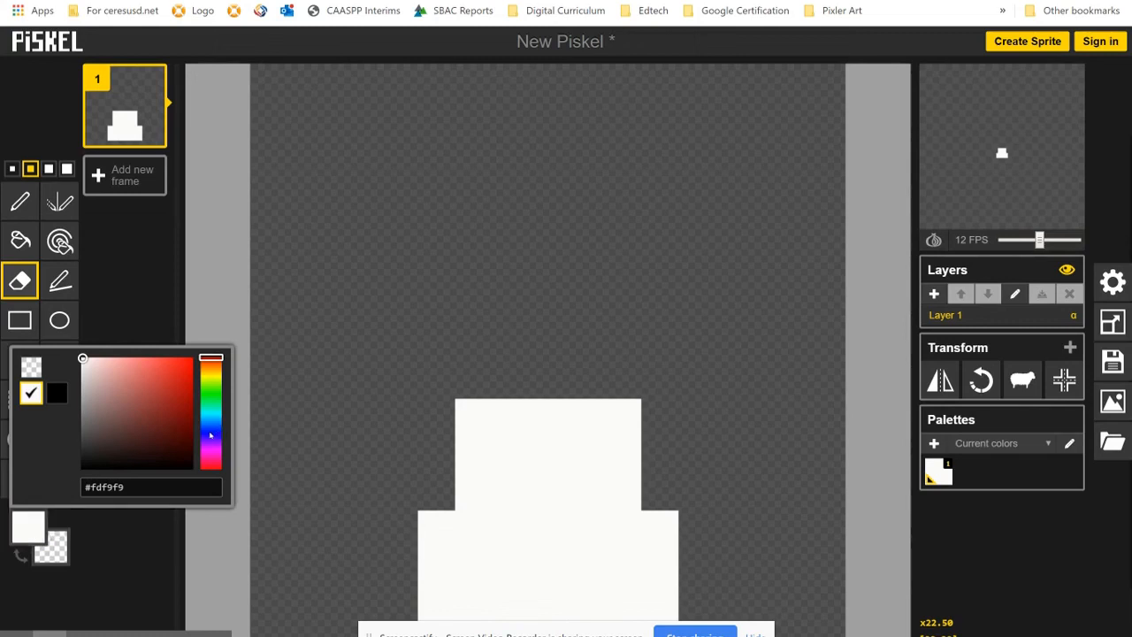
click(211, 435)
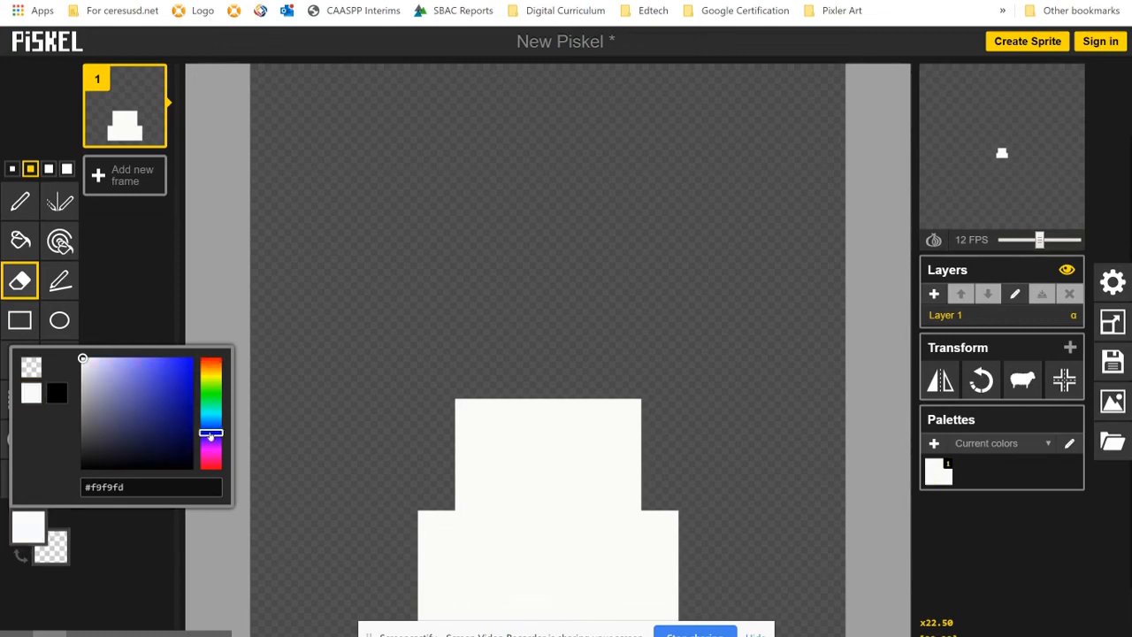
click(175, 373)
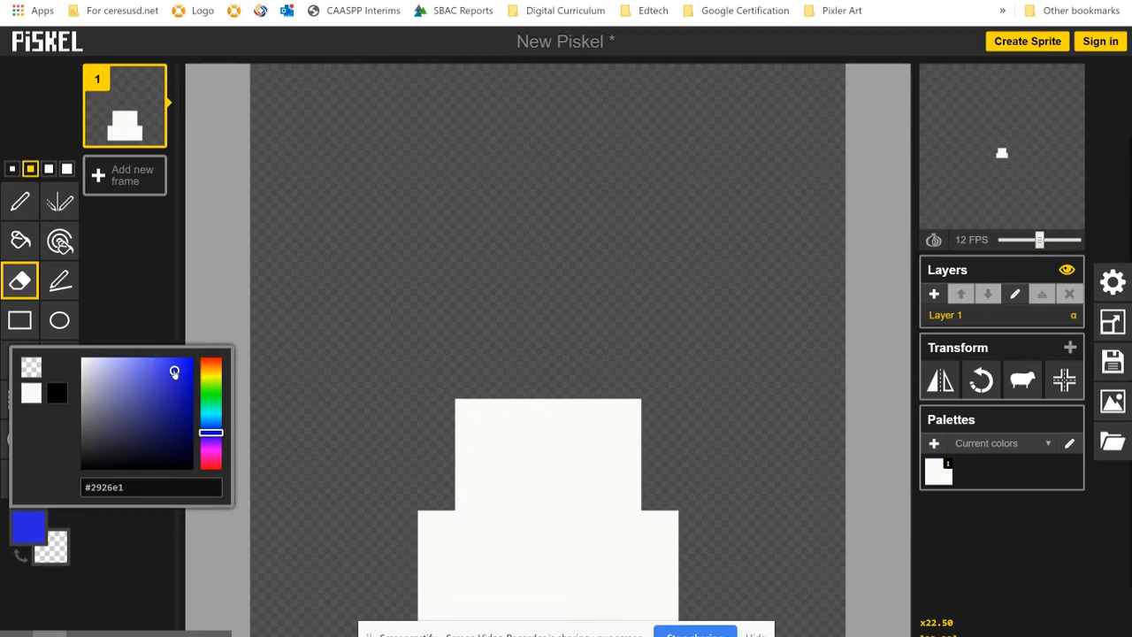
click(39, 529)
click(39, 529)
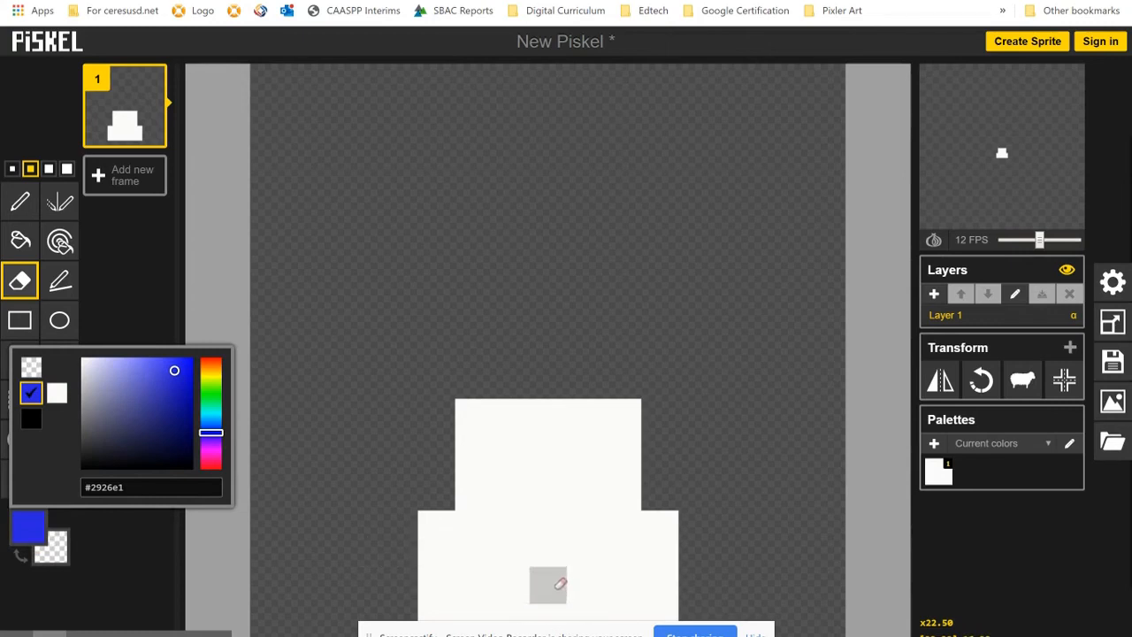
- Paint three evenly spaced blue buttons down the center of the body with the Pen tool, the uppermost in the middle section's top row
click(557, 570)
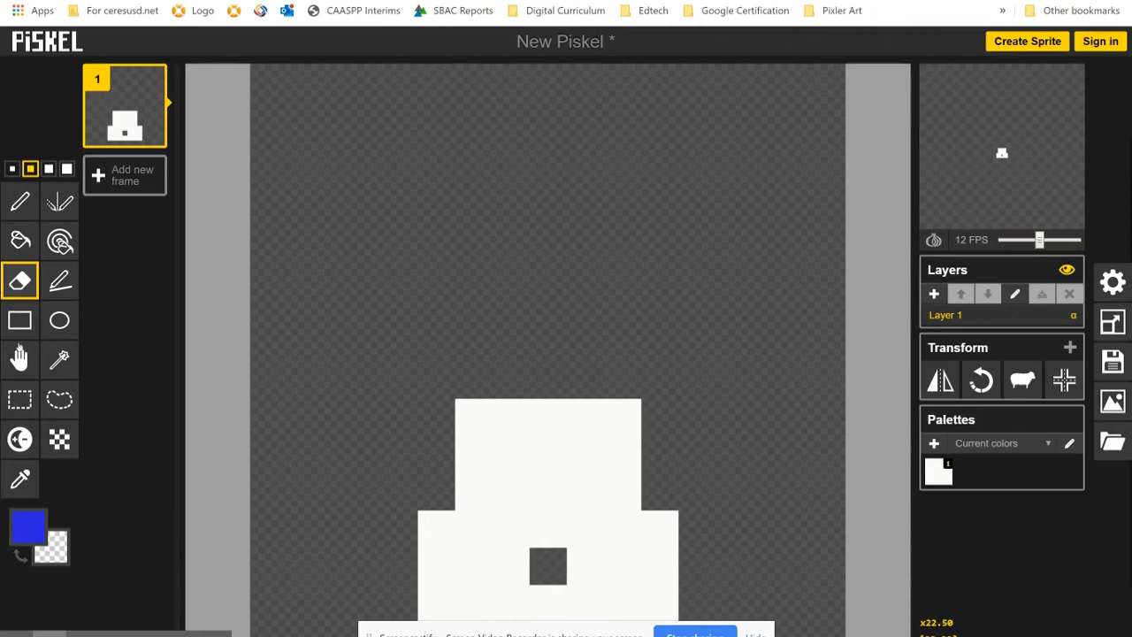
click(20, 202)
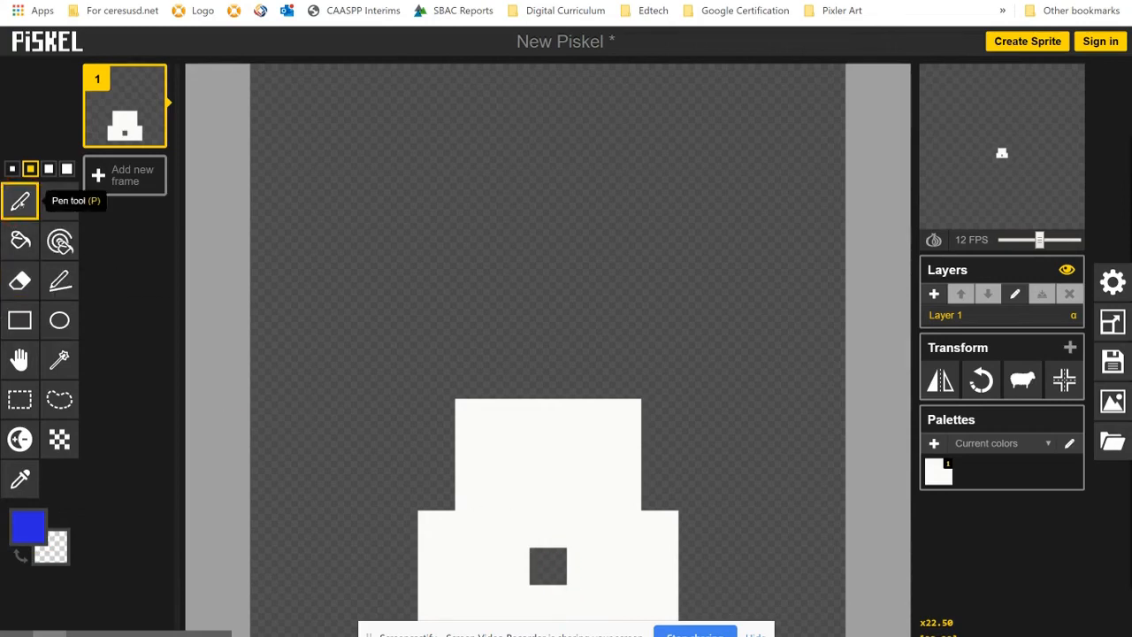
click(30, 531)
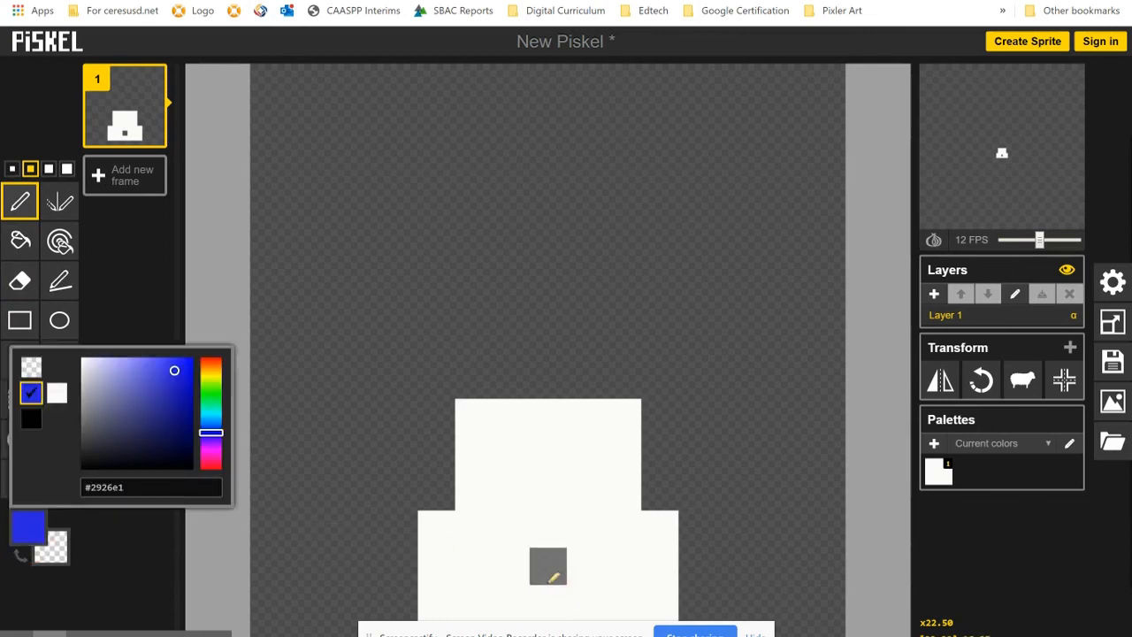
click(555, 577)
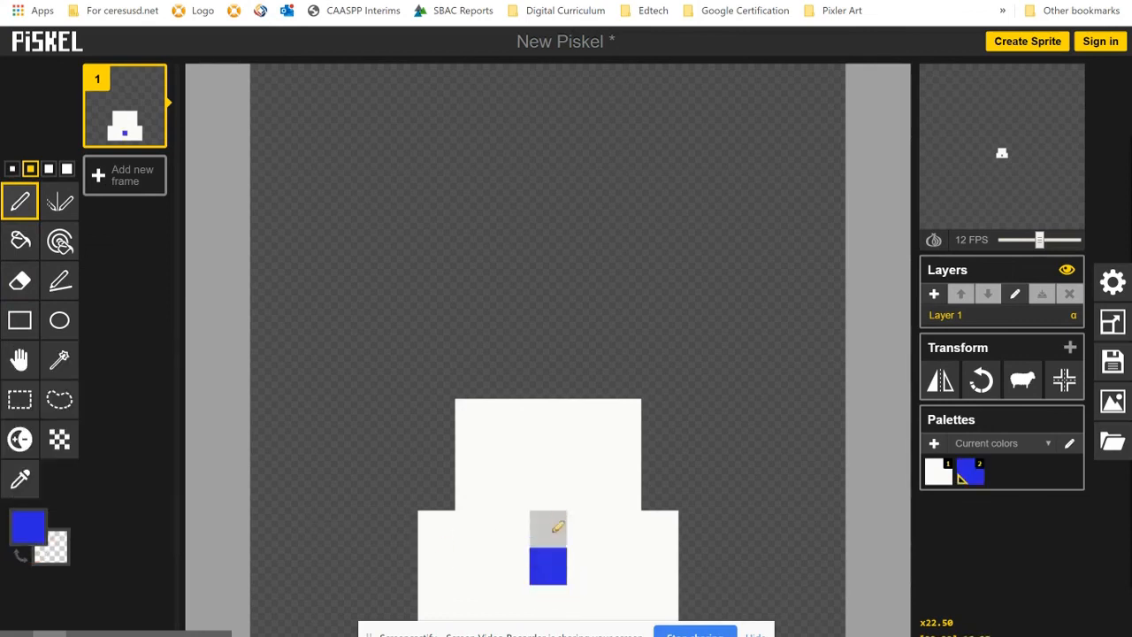
click(553, 495)
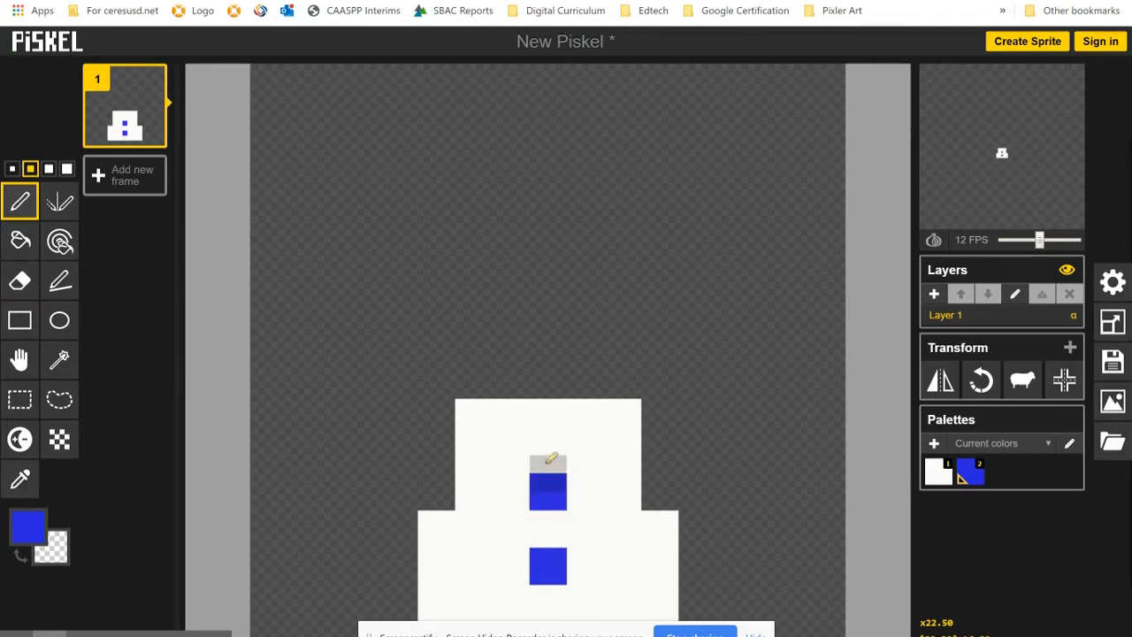
click(566, 430)
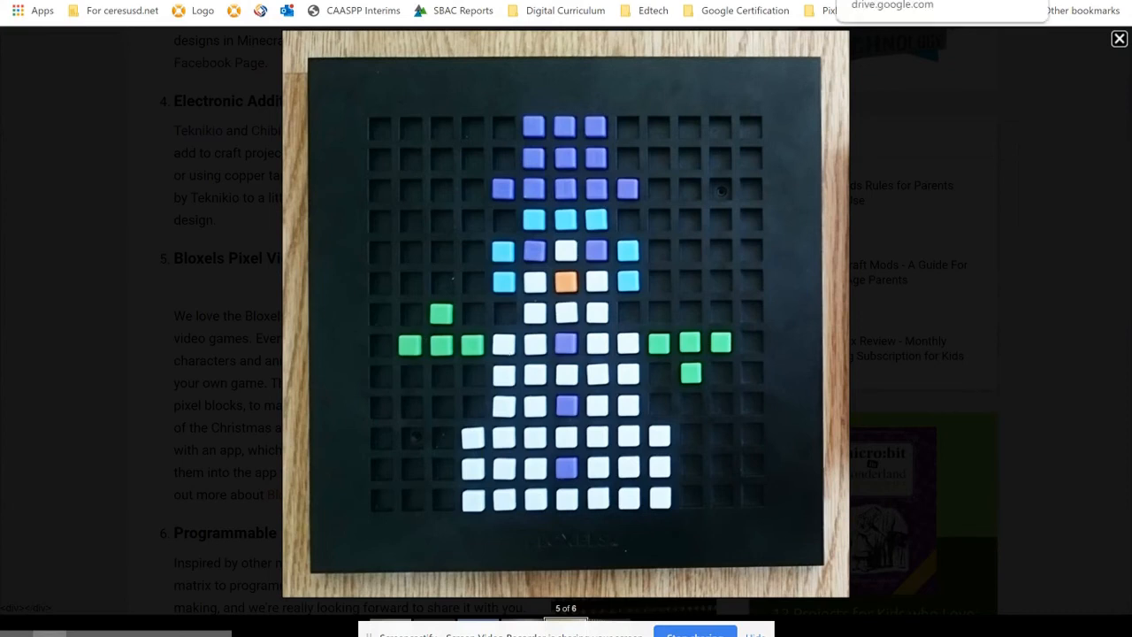
- Check the arms in the grid-paper drawing and set the sprite's primary color to green #26e144
click(886, 0)
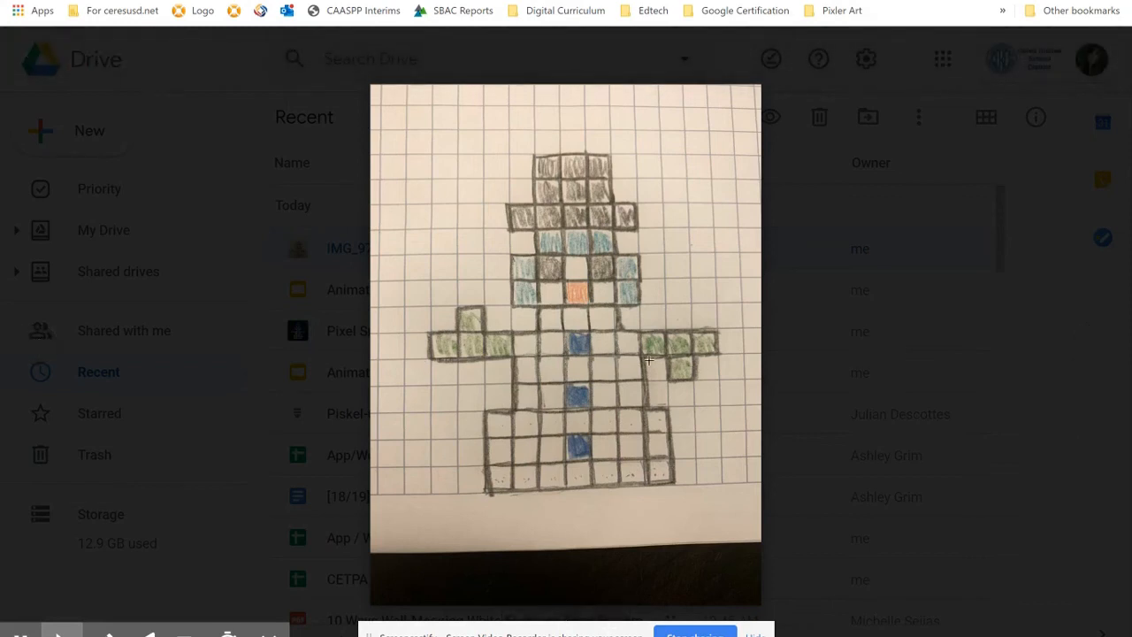
key(ctrl+Tab)
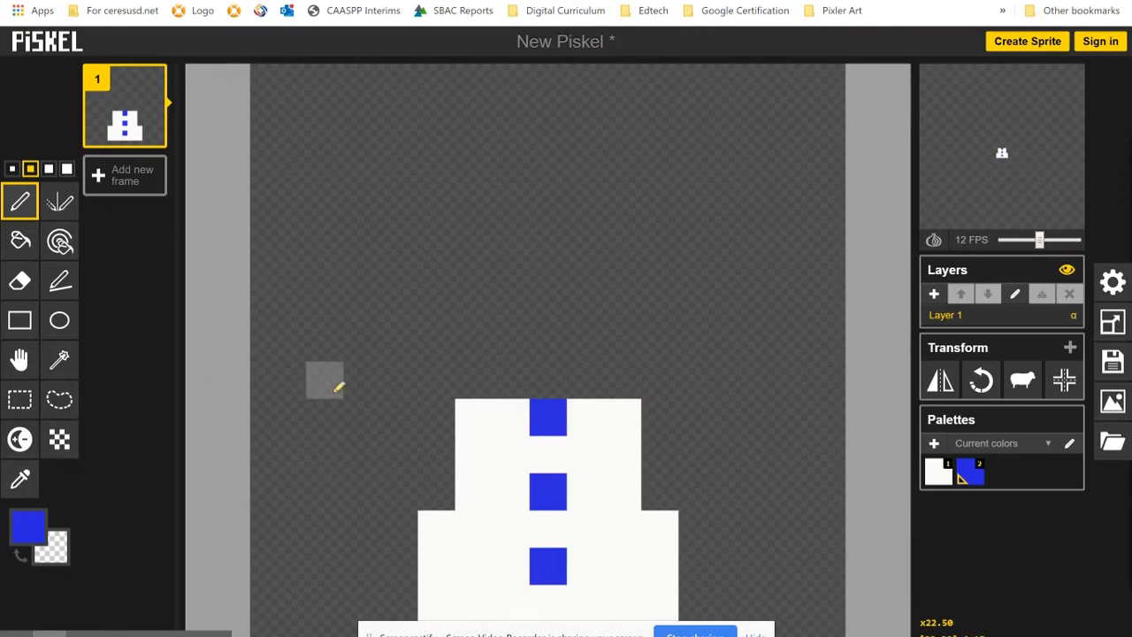
click(28, 541)
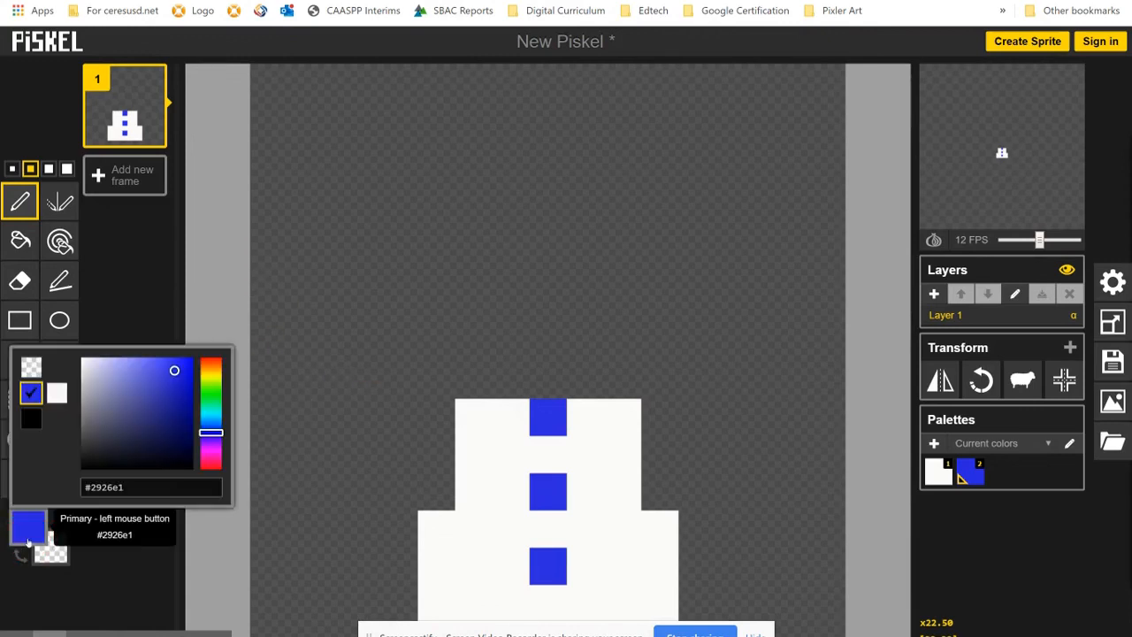
click(214, 401)
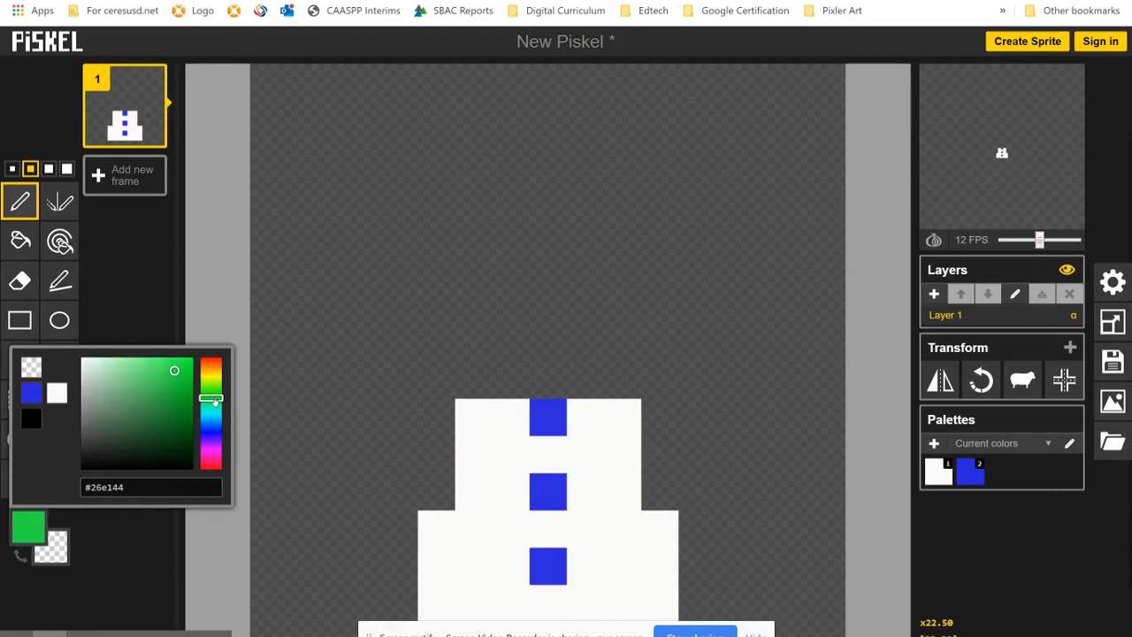
- Paint a green arm three blocks long off the middle section's upper right, with one block on top near its outer end
click(675, 423)
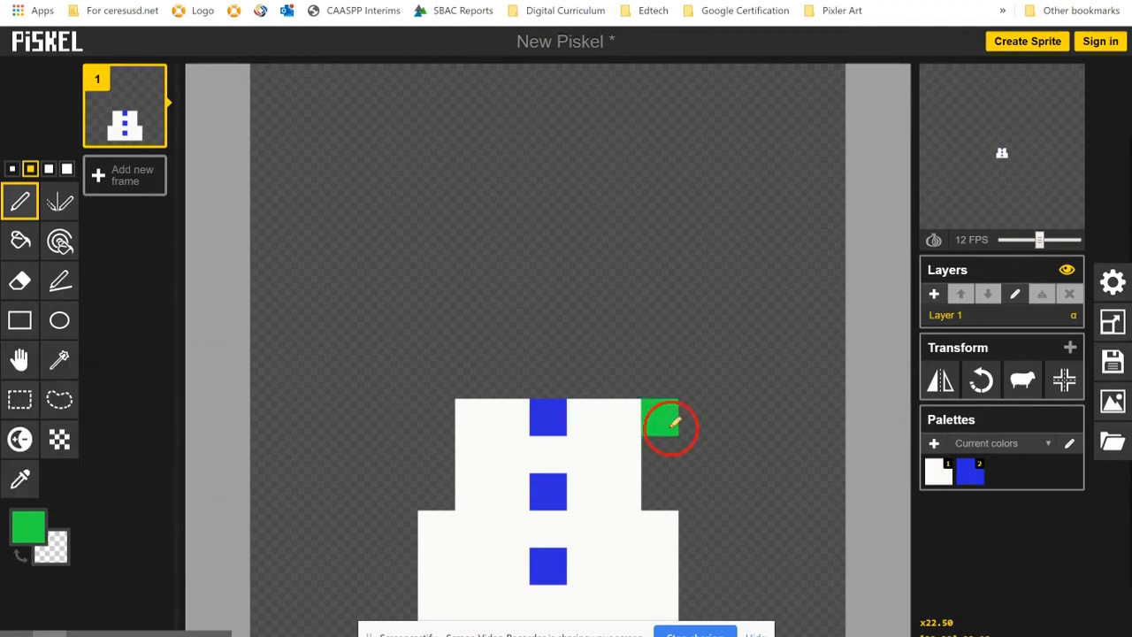
click(713, 424)
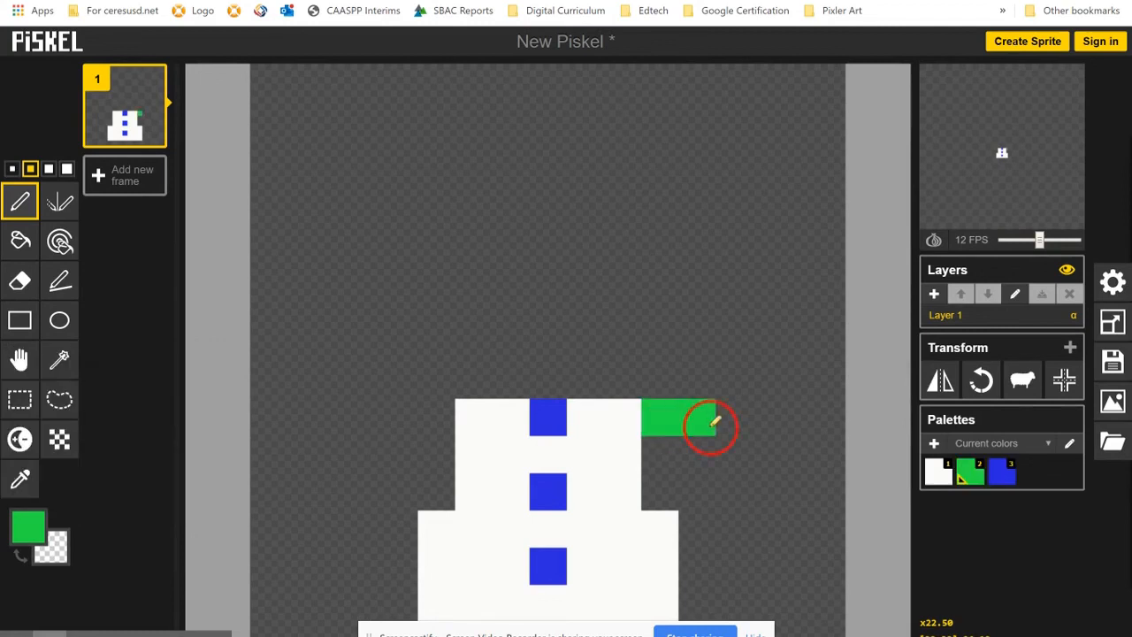
click(746, 422)
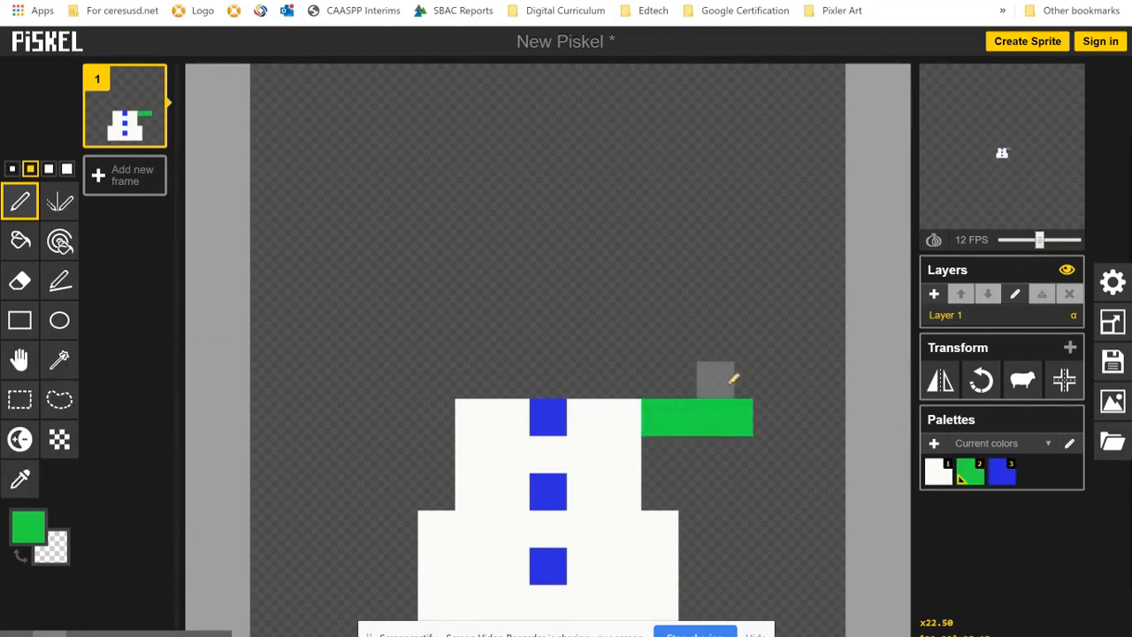
click(723, 386)
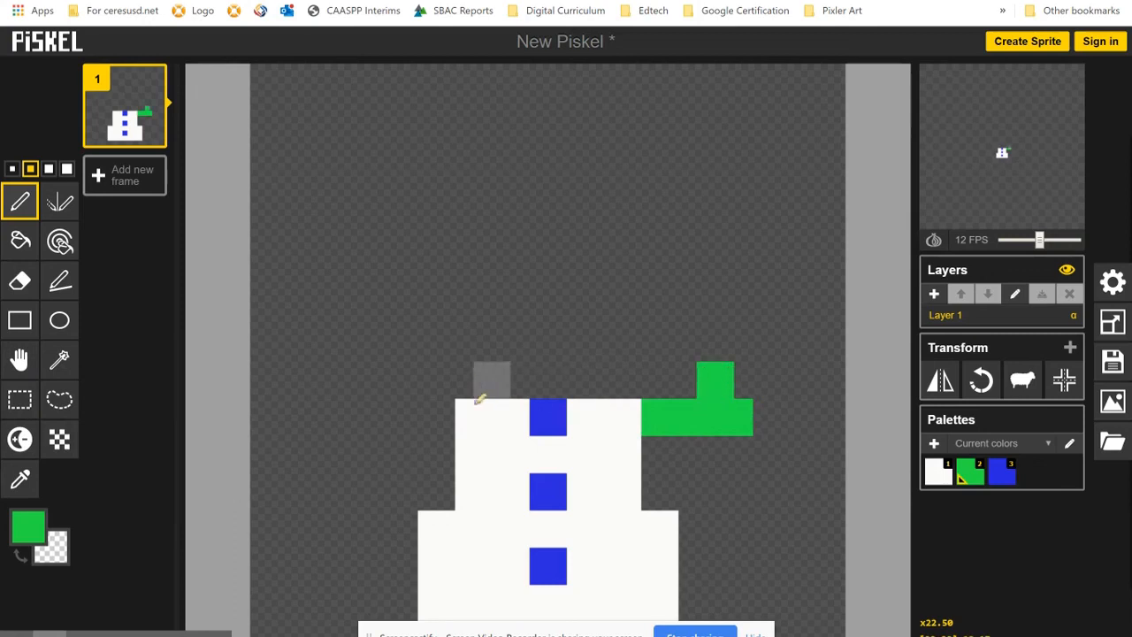
- Paint a matching green arm three blocks long off the middle section's upper left, with one block on top near its outer end
click(445, 423)
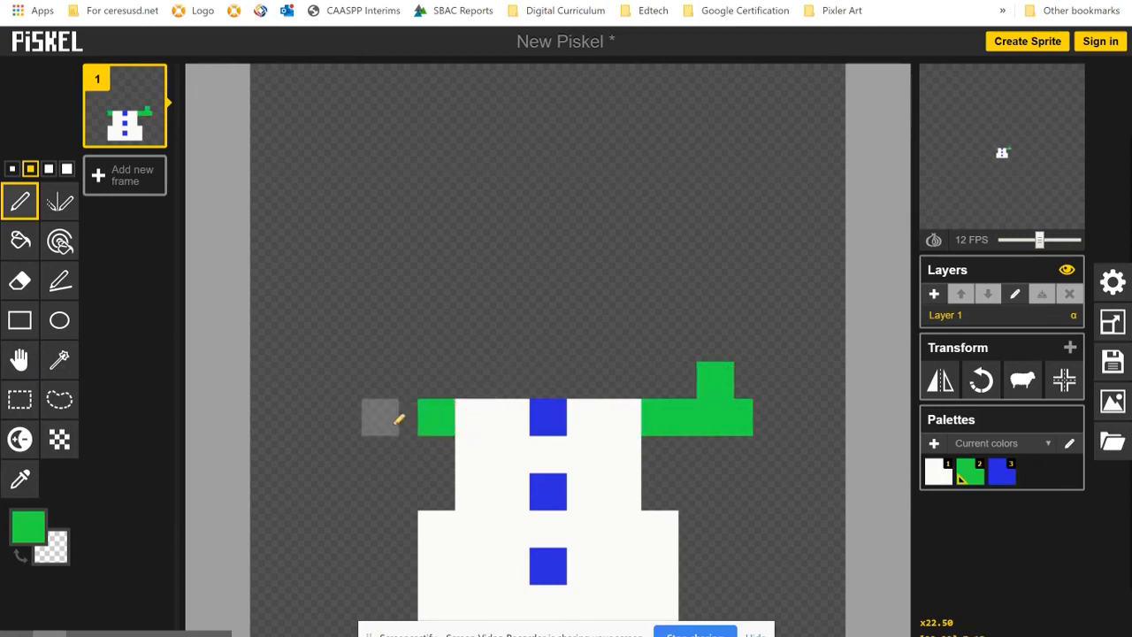
click(406, 421)
click(365, 421)
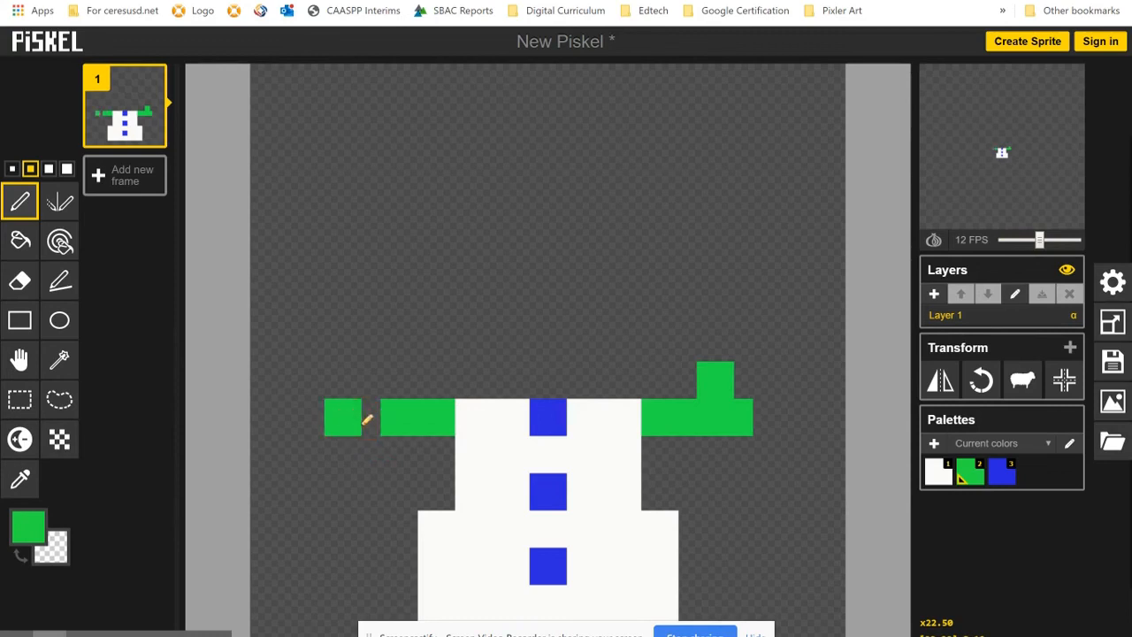
key(ctrl+z)
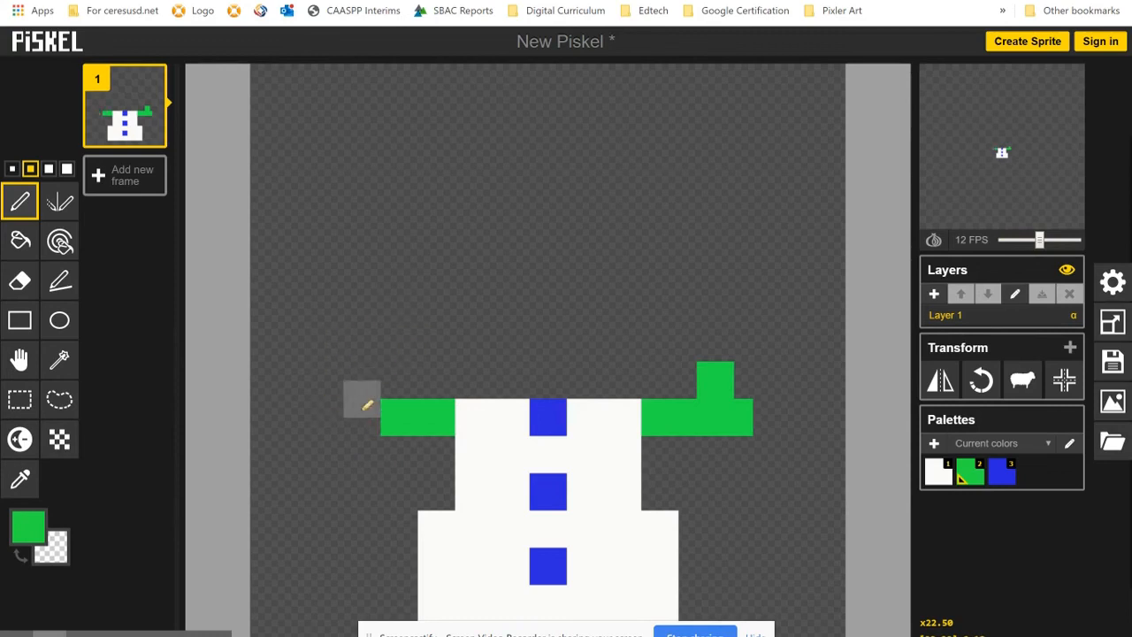
click(376, 421)
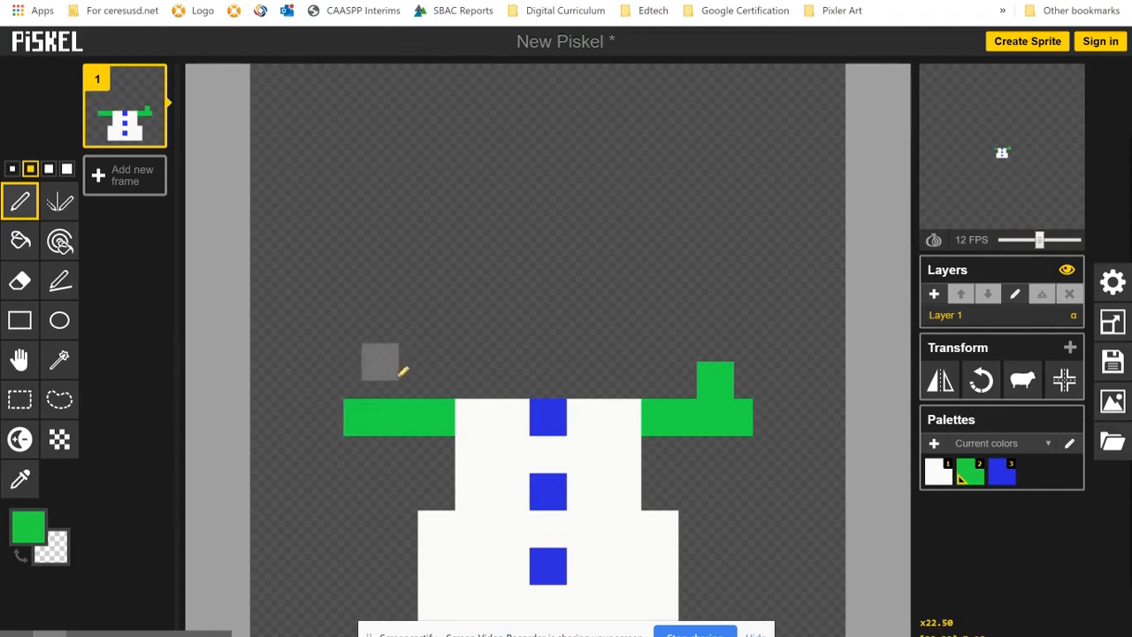
click(380, 380)
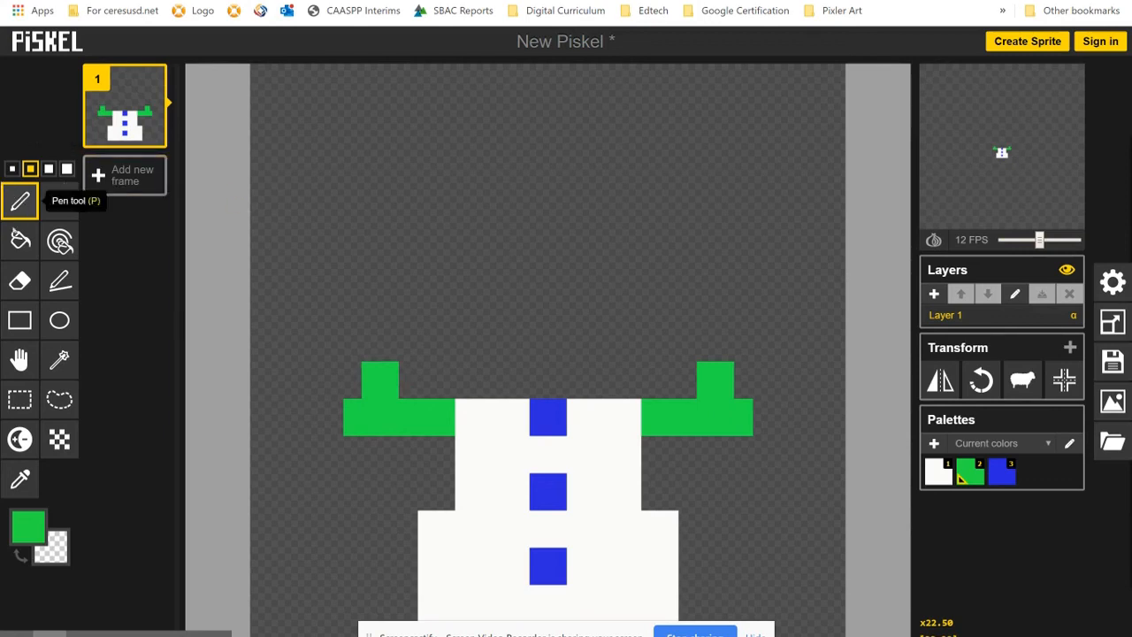
- Erase the block above the right arm and paint a green block beneath the arm instead, near its outer end
click(19, 280)
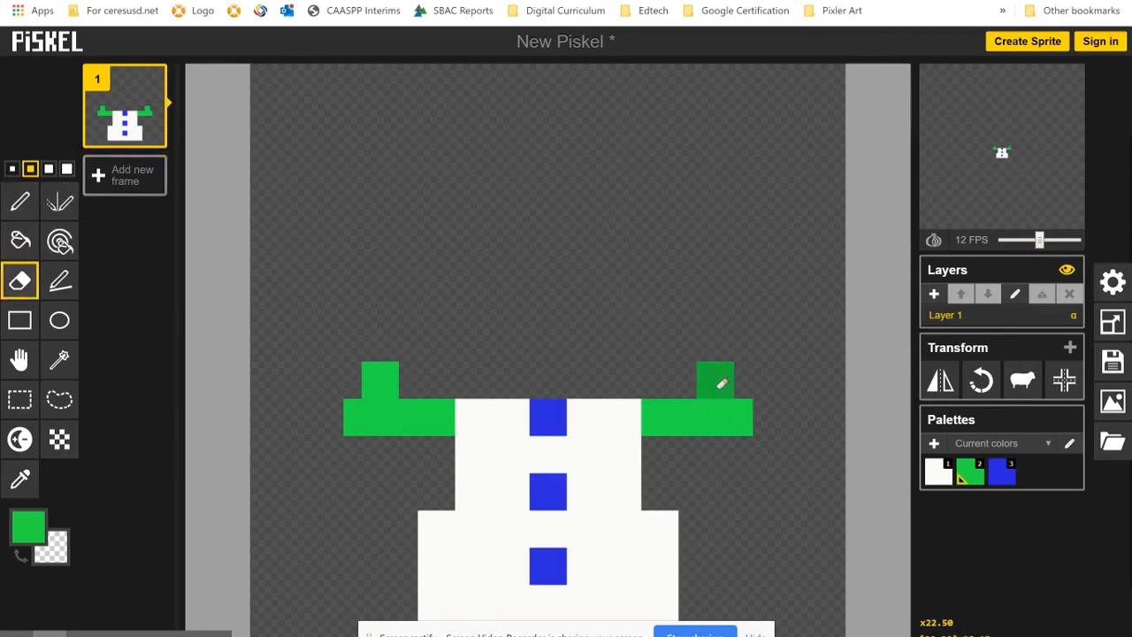
click(719, 386)
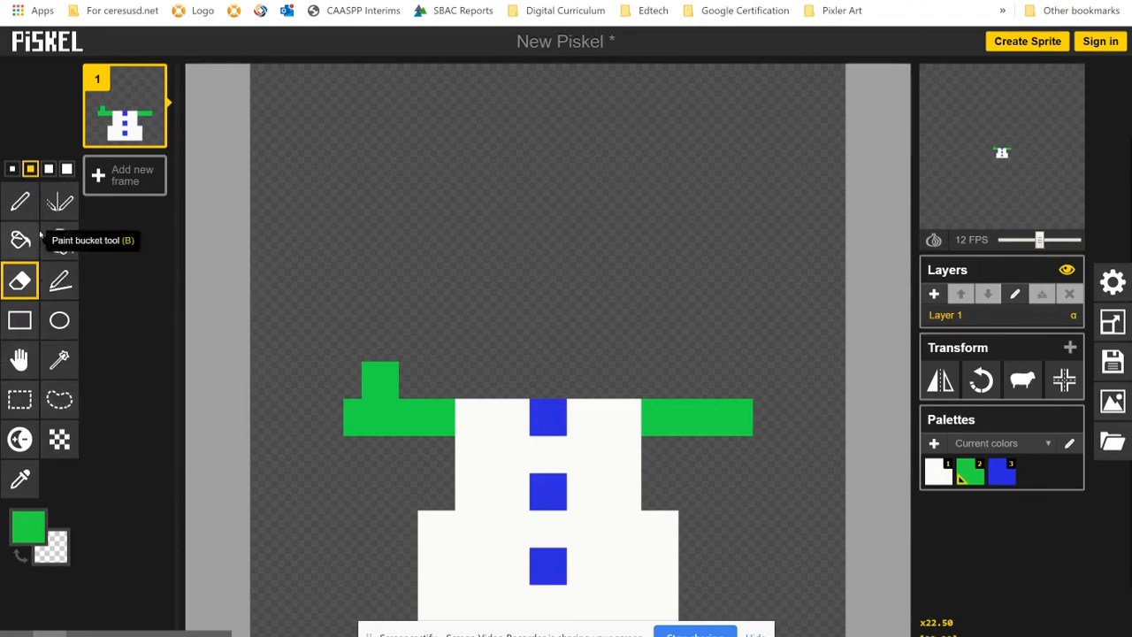
click(21, 200)
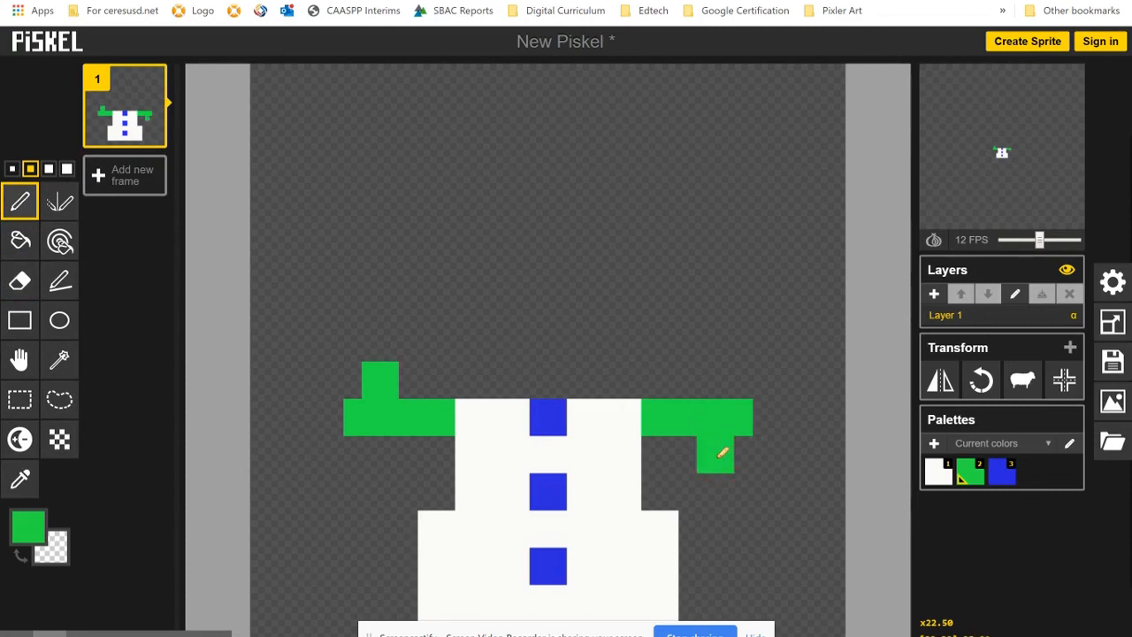
- Paint an off-white neck row three blocks wide above the body and a head five blocks wide and two rows tall
key(1)
drag(511, 380, 548, 380)
mouse_move(485, 340)
mouse_down()
mouse_move(625, 349)
mouse_move(599, 303)
mouse_move(479, 301)
mouse_up()
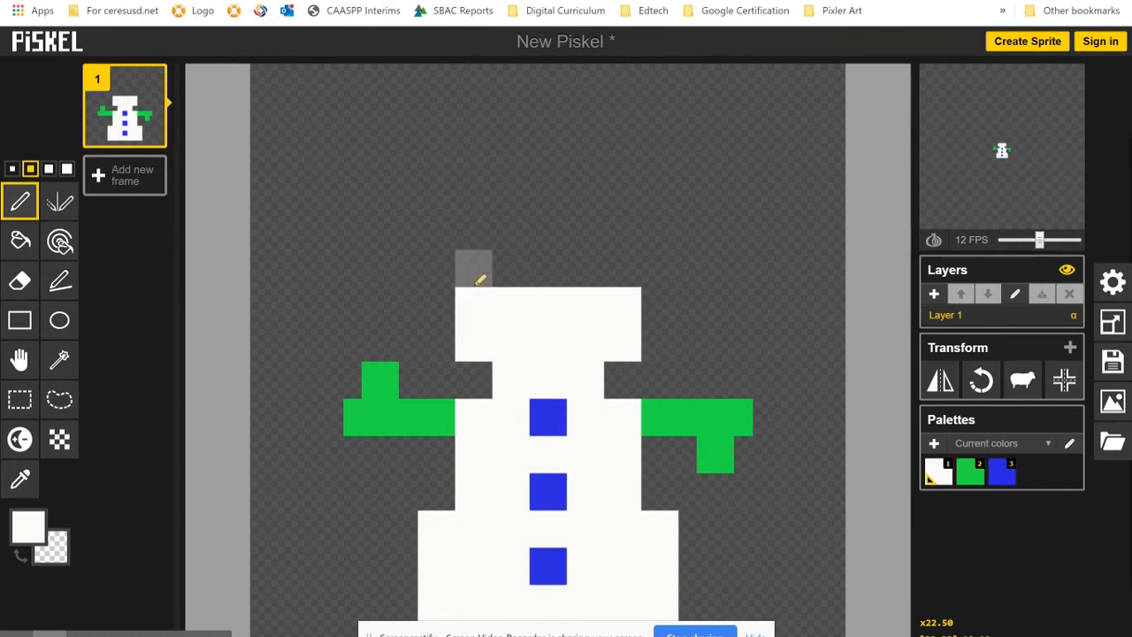
- Set the primary color to orange and paint a one-block nose in the center of the head's upper row
click(29, 528)
click(176, 369)
click(548, 306)
- Set the primary color to light blue and paint a column three blocks tall along each side of the head
click(29, 528)
drag(468, 336, 473, 263)
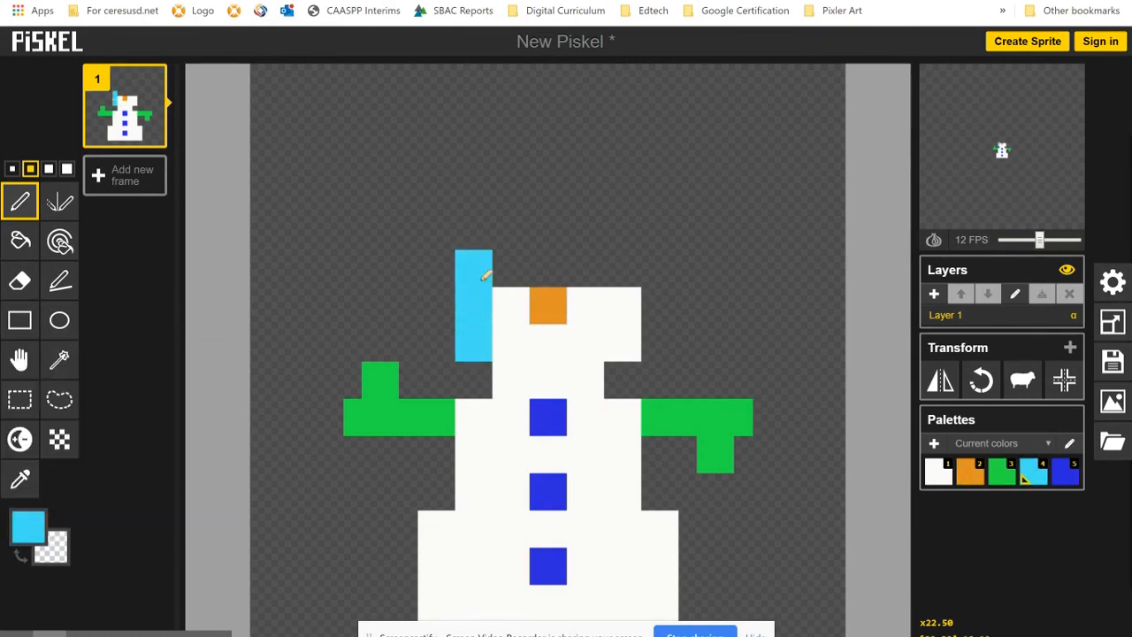
drag(621, 345, 635, 276)
- Paint two black eyes in the row above the nose and fill the block between them with off-white
click(28, 528)
click(61, 445)
click(521, 277)
click(596, 276)
click(28, 528)
click(32, 444)
click(556, 275)
- Paint a light blue band across the top of the head and erase the row of blocks just below the face
key(5)
mouse_move(473, 231)
mouse_down()
mouse_move(518, 240)
mouse_move(623, 230)
mouse_up()
key(e)
drag(473, 342, 573, 345)
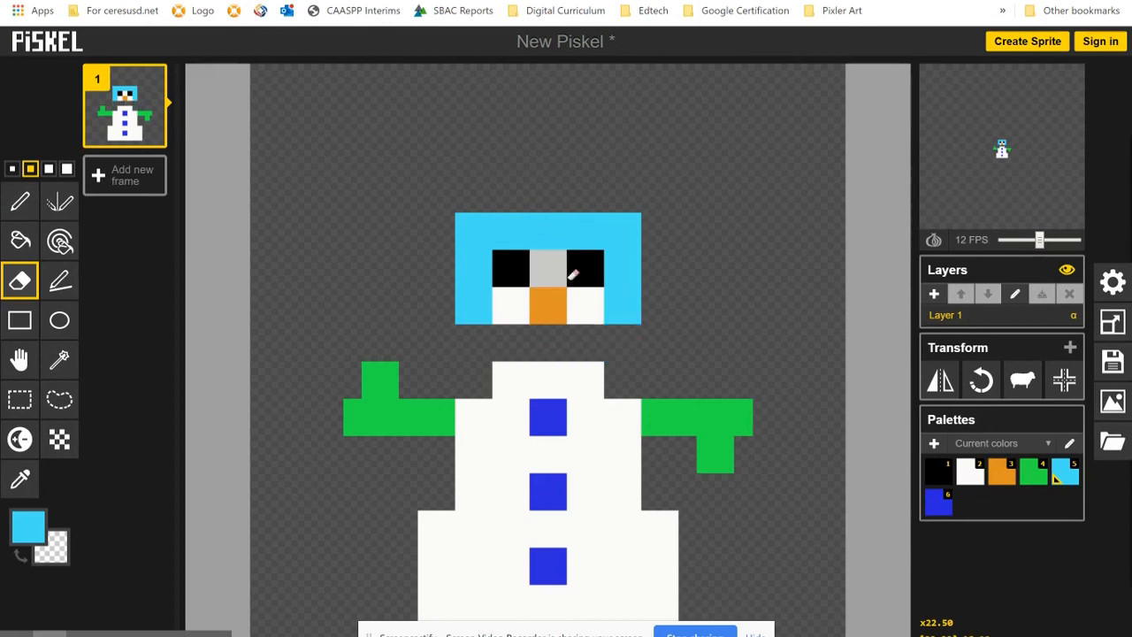
- Select the head with the rectangle selection and move it down one block so it rests on the neck
click(20, 399)
drag(425, 200, 676, 325)
drag(527, 281, 525, 323)
click(632, 201)
- Paint a black hat on the head with the Pen tool: a brim seven blocks wide and a crown two blocks tall
key(p)
key(1)
mouse_move(473, 230)
mouse_down()
mouse_move(566, 233)
mouse_move(495, 195)
mouse_move(596, 156)
mouse_move(610, 190)
mouse_up()
click(660, 232)
click(436, 231)
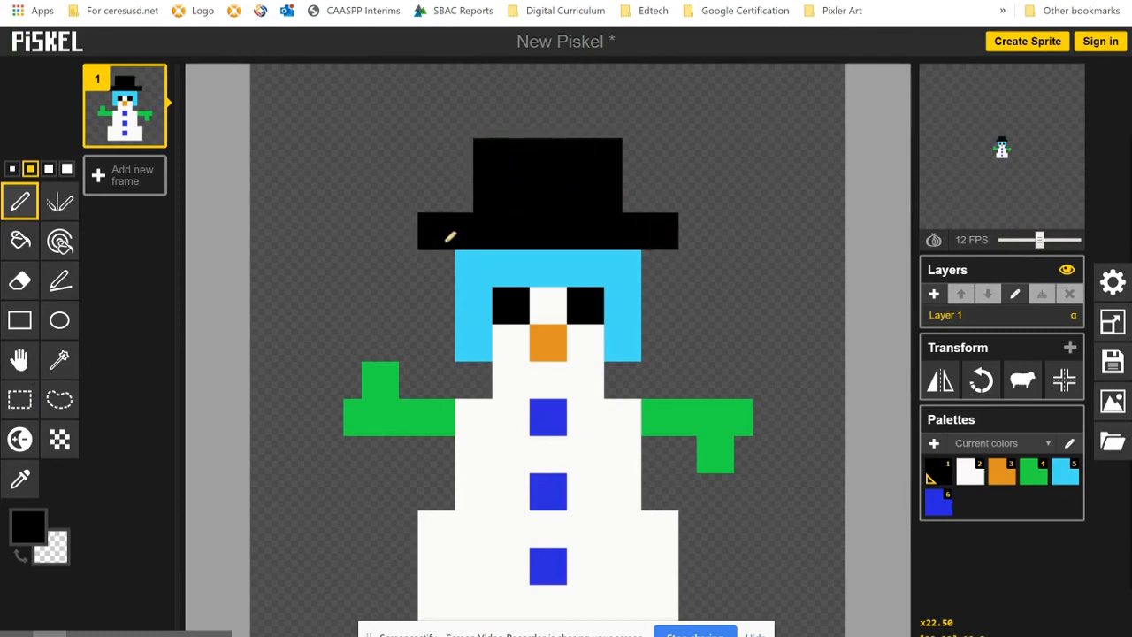